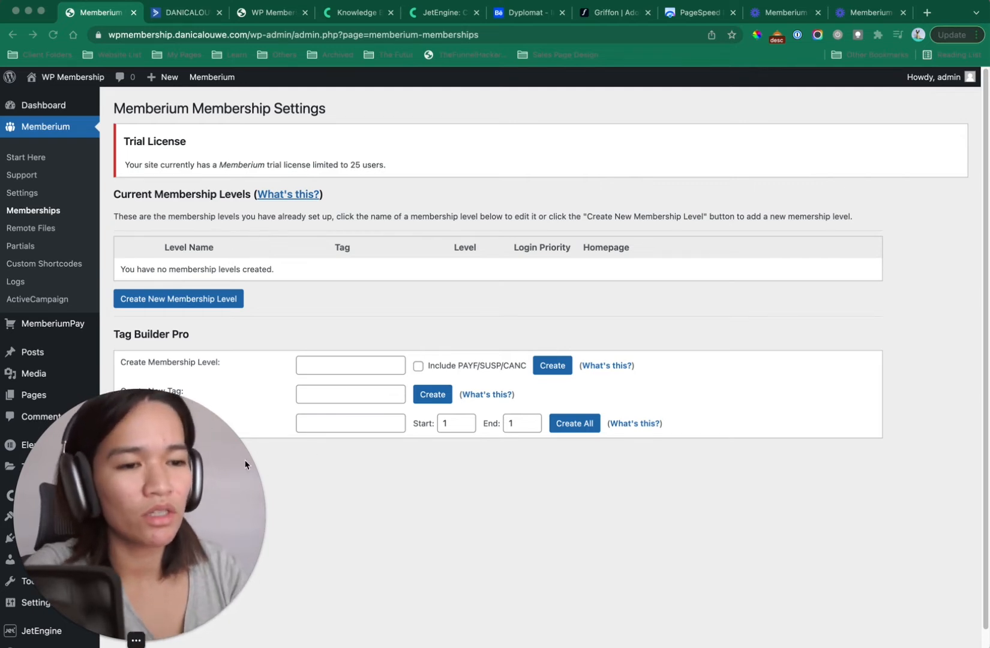
Step: Enter Free Trial as the new membership level's name in Tag Builder Pro and include the PAYF/SUSP/CANC tags
{"action": "left_click_drag", "start_coordinate": [245, 464], "coordinate": [873, 460]}
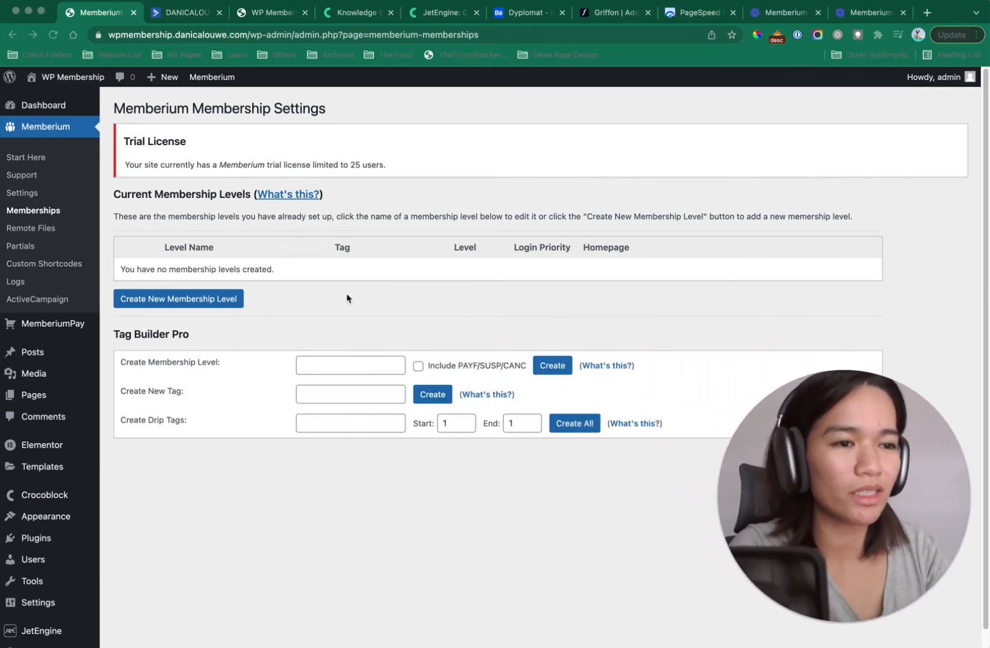
{"action": "left_click", "coordinate": [319, 364]}
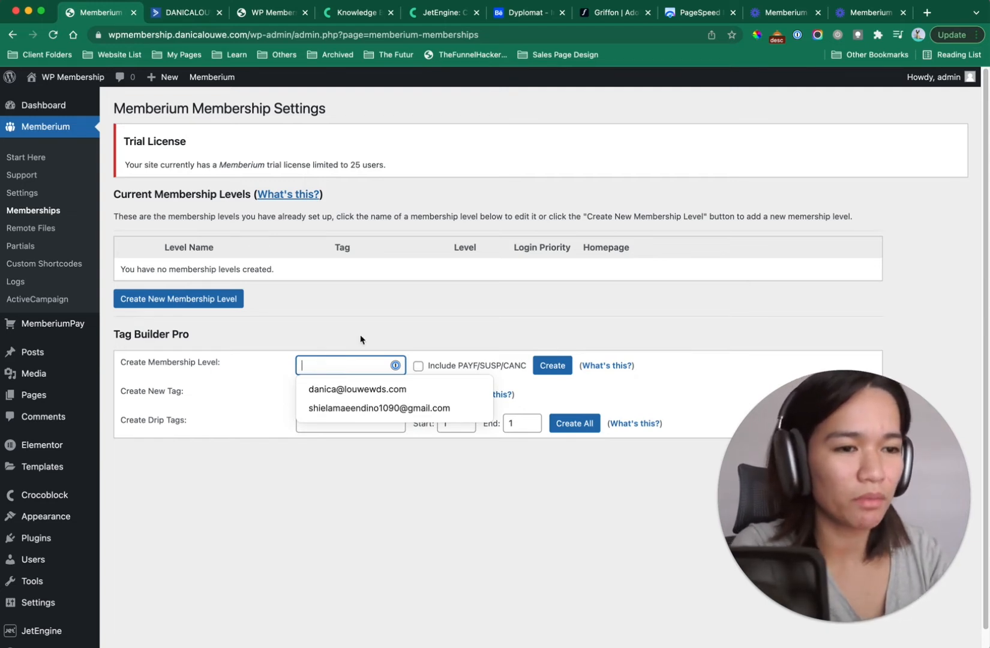
{"action": "type", "text": "Free"}
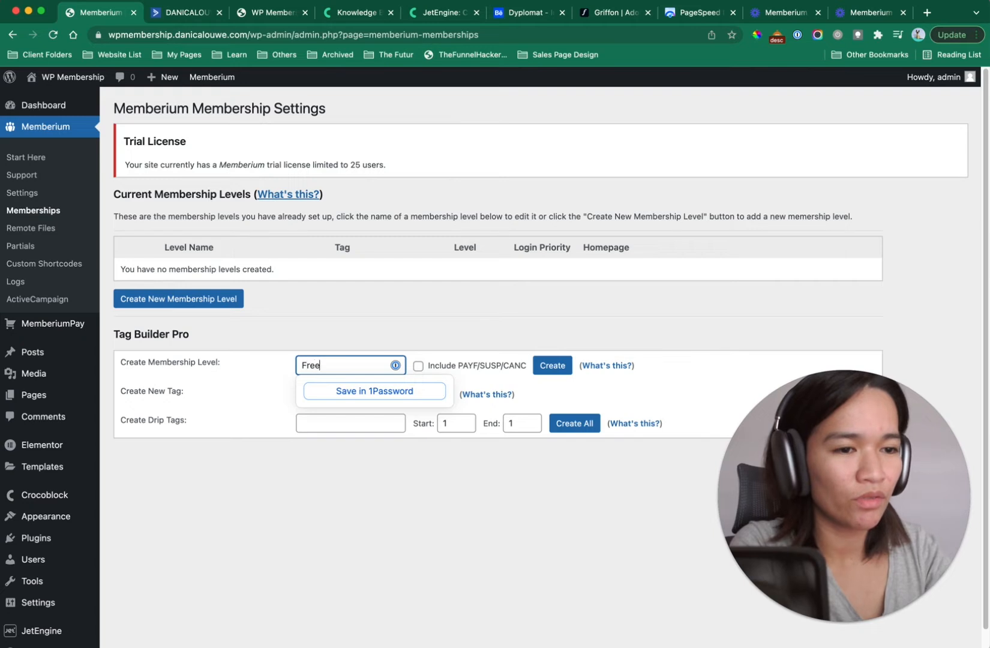
{"action": "type", "text": " Trial"}
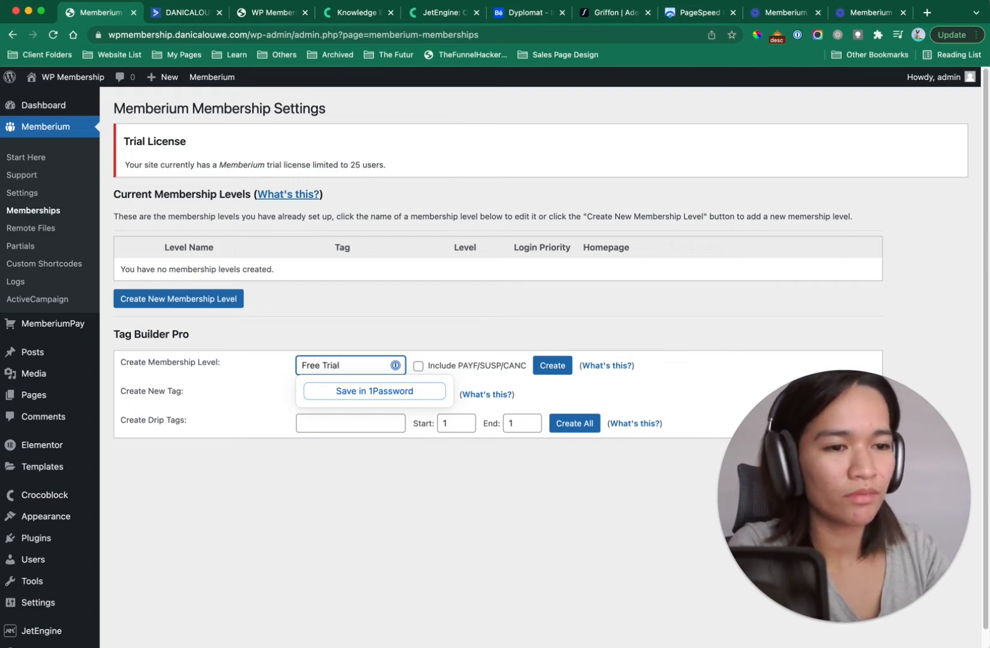
{"action": "left_click", "coordinate": [453, 603]}
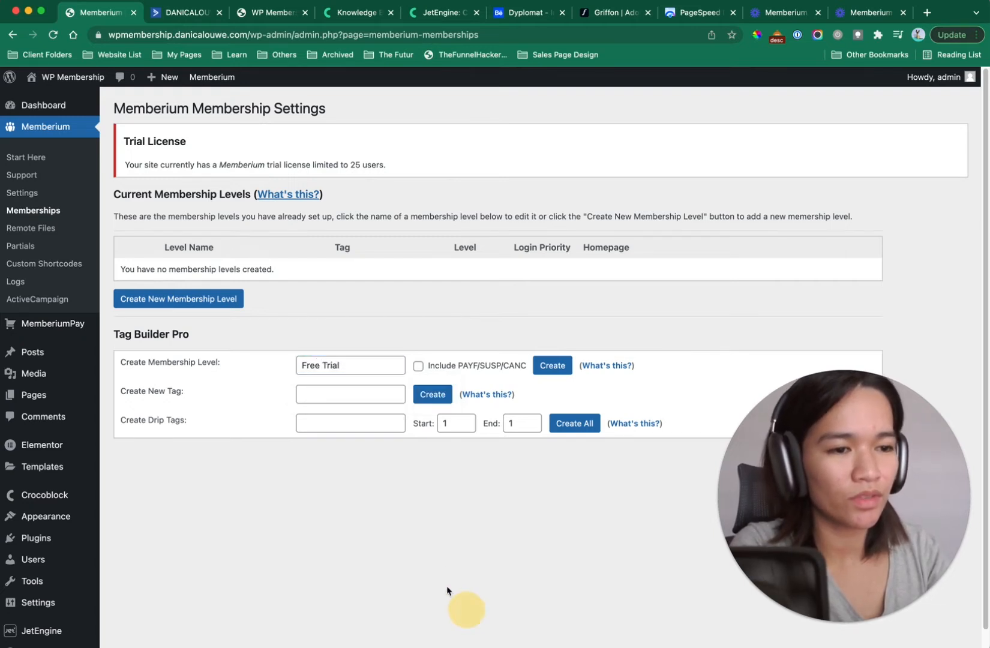
{"action": "left_click", "coordinate": [419, 367]}
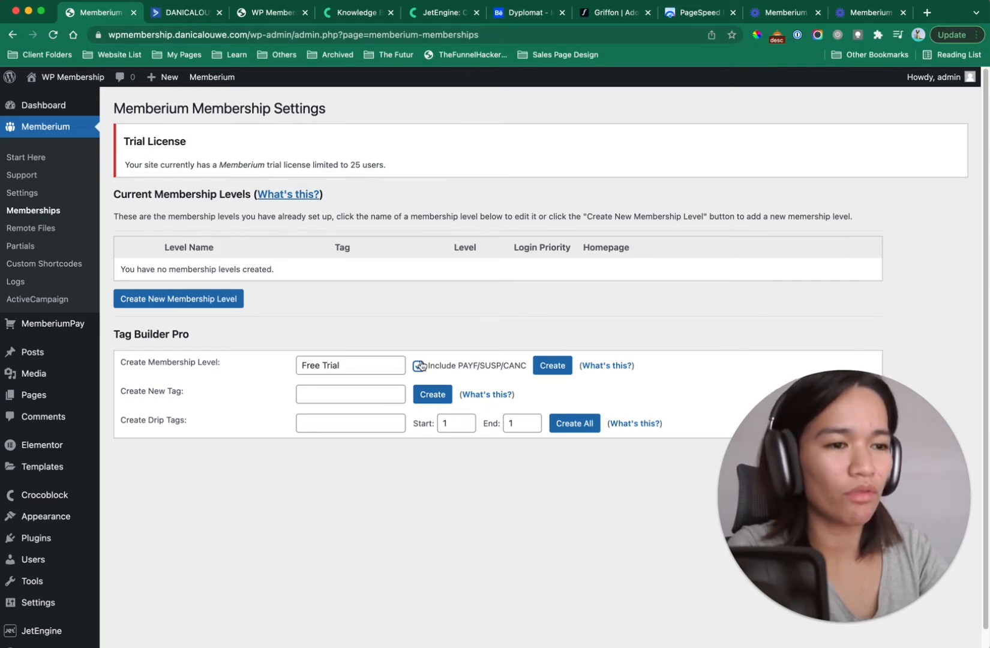
Step: Change the new membership level's name to 3 Day Free Trial and create the level with its tags
{"action": "left_click", "coordinate": [368, 364]}
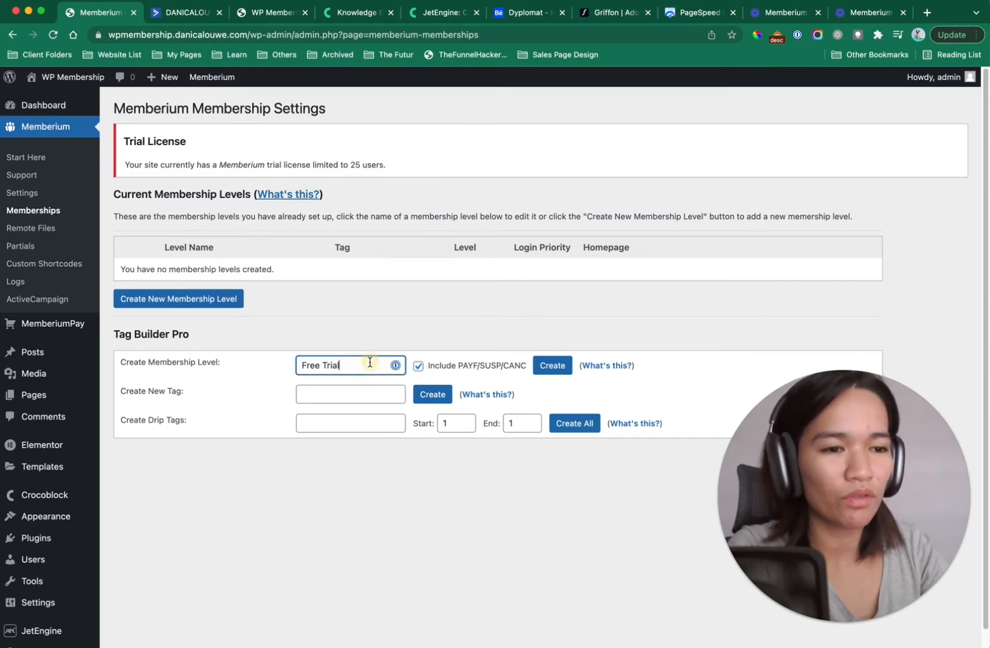
{"action": "left_click", "coordinate": [302, 363]}
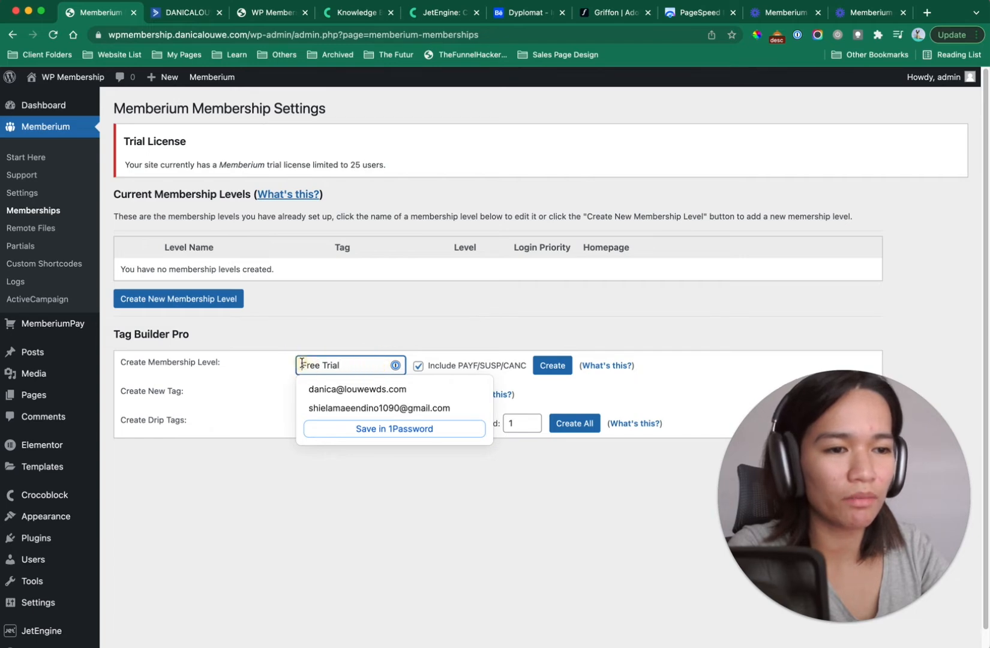
{"action": "type", "text": "3 Day"}
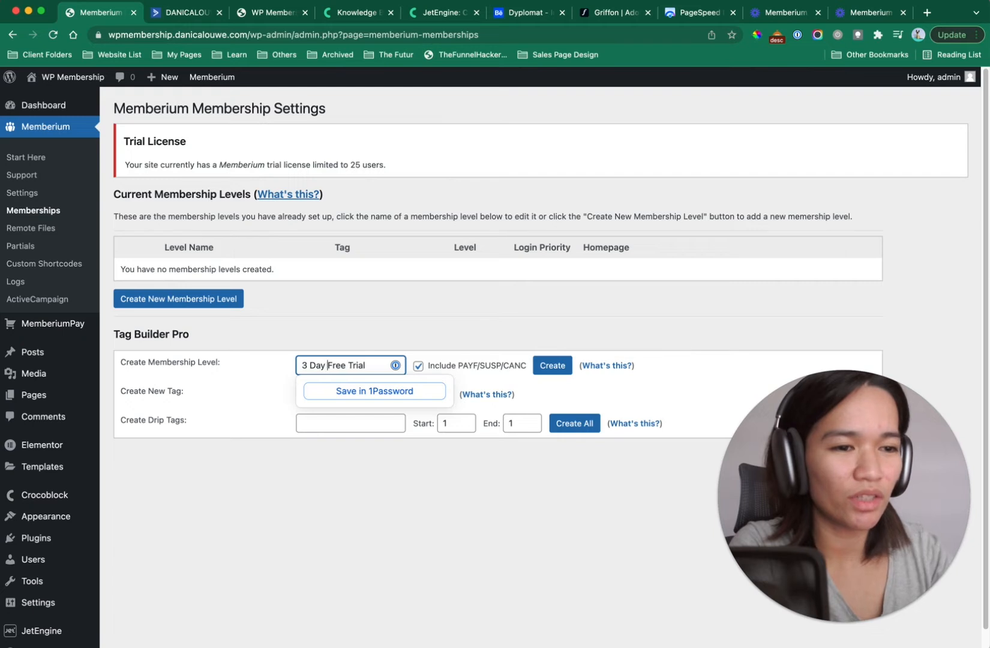
{"action": "left_click", "coordinate": [377, 366]}
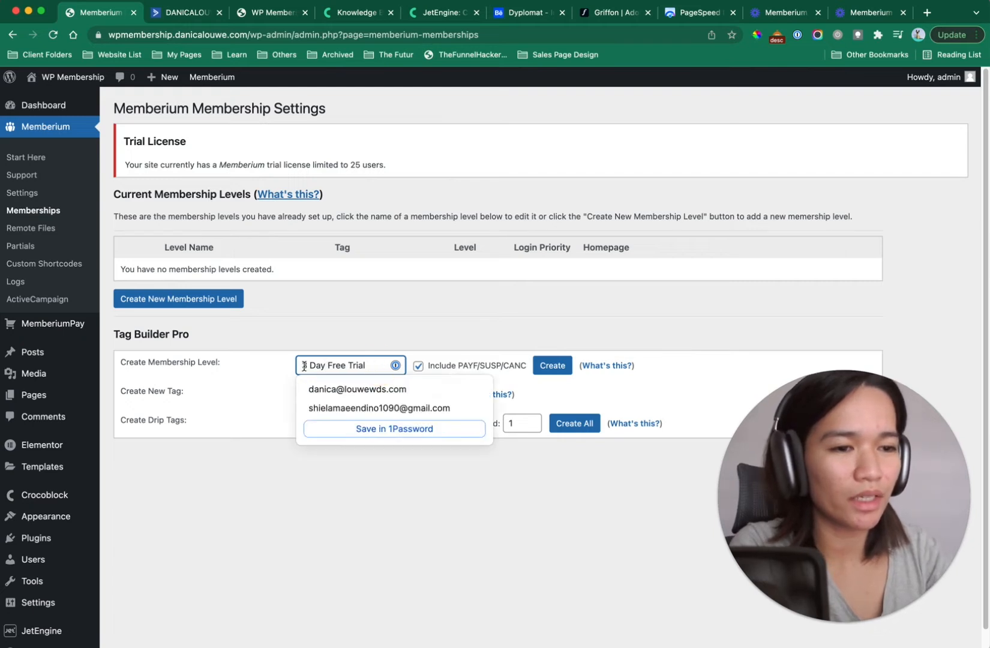
{"action": "left_click", "coordinate": [395, 366]}
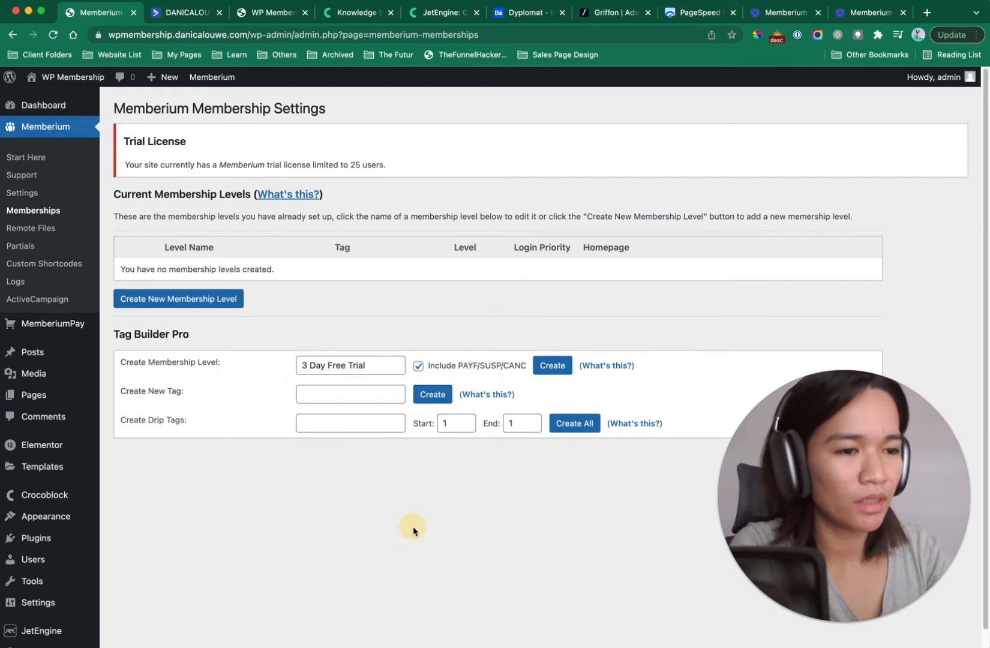
{"action": "left_click", "coordinate": [542, 372]}
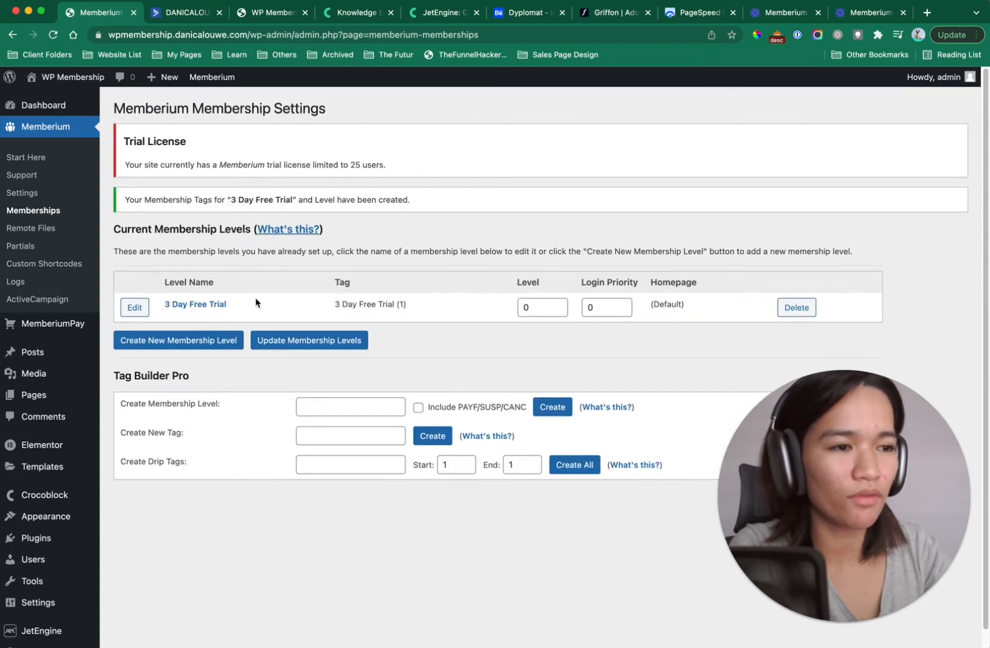
Step: Switch to ActiveCampaign and examine the contact tags generated for the 3 Day Free Trial membership level
{"action": "left_click", "coordinate": [188, 12]}
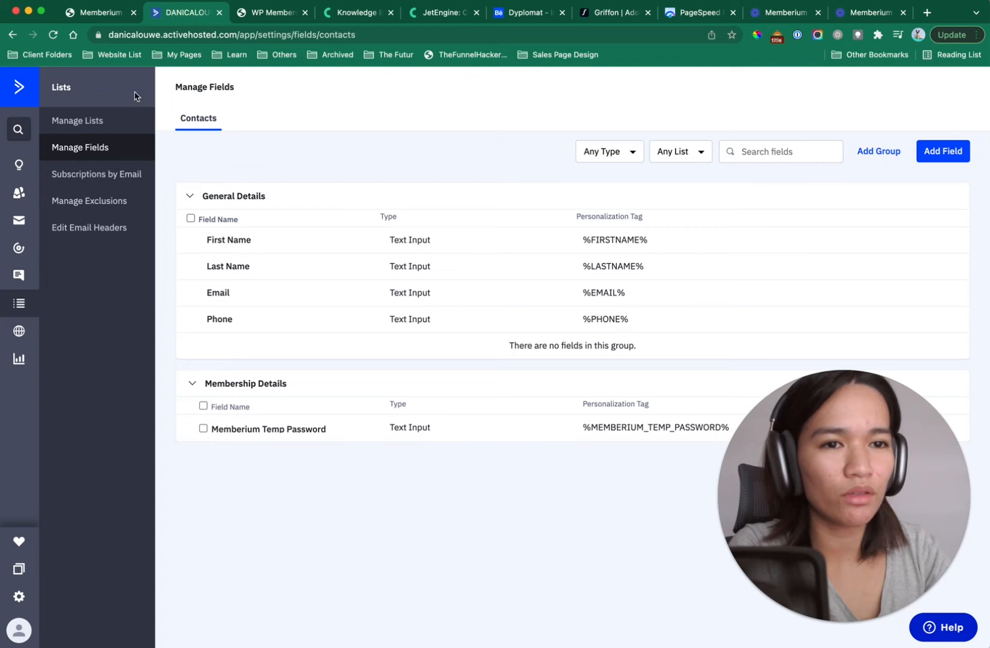
{"action": "left_click", "coordinate": [27, 198]}
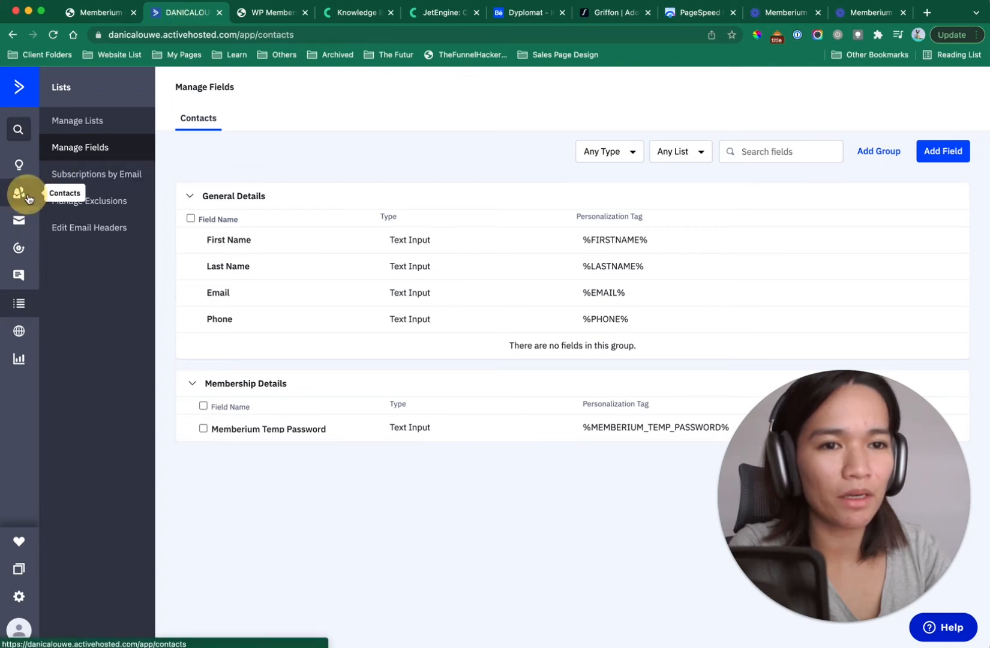
{"action": "left_click", "coordinate": [98, 178]}
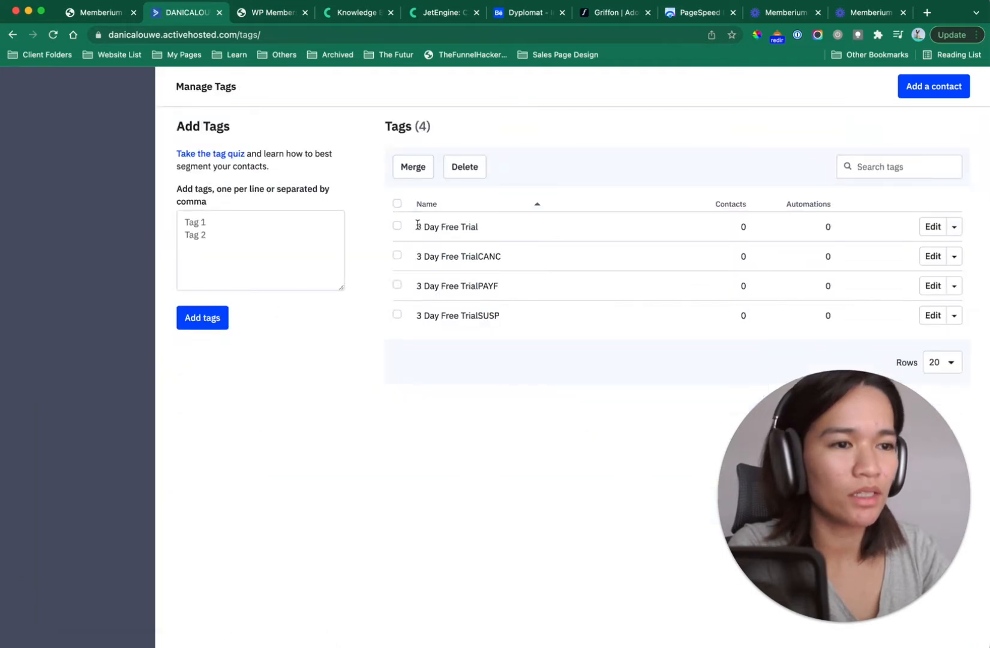
{"action": "left_click_drag", "start_coordinate": [416, 225], "coordinate": [546, 330]}
{"action": "left_click", "coordinate": [592, 429]}
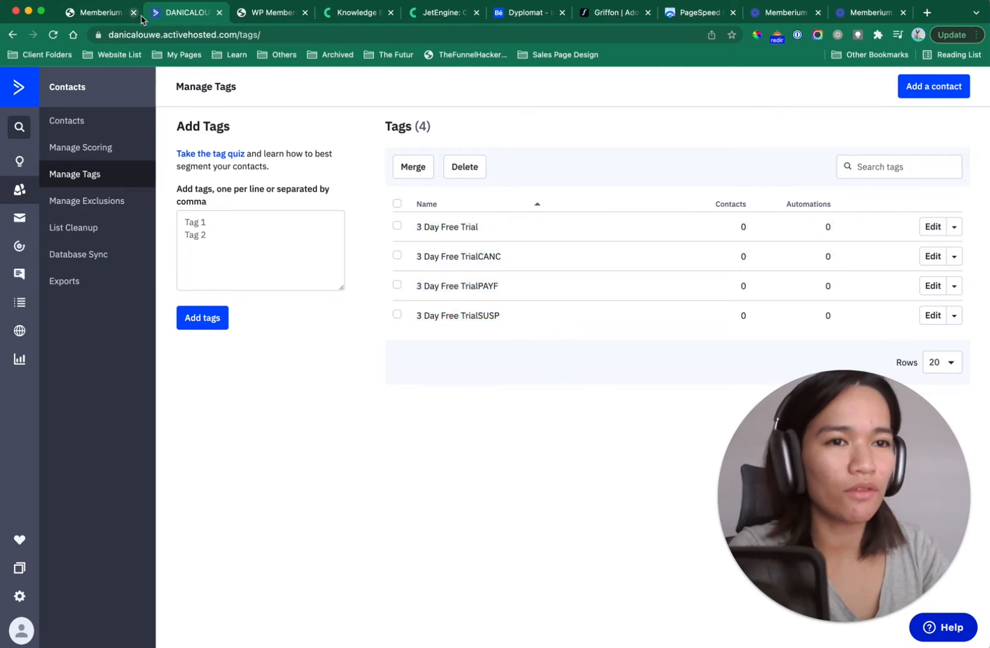
{"action": "left_click", "coordinate": [116, 19]}
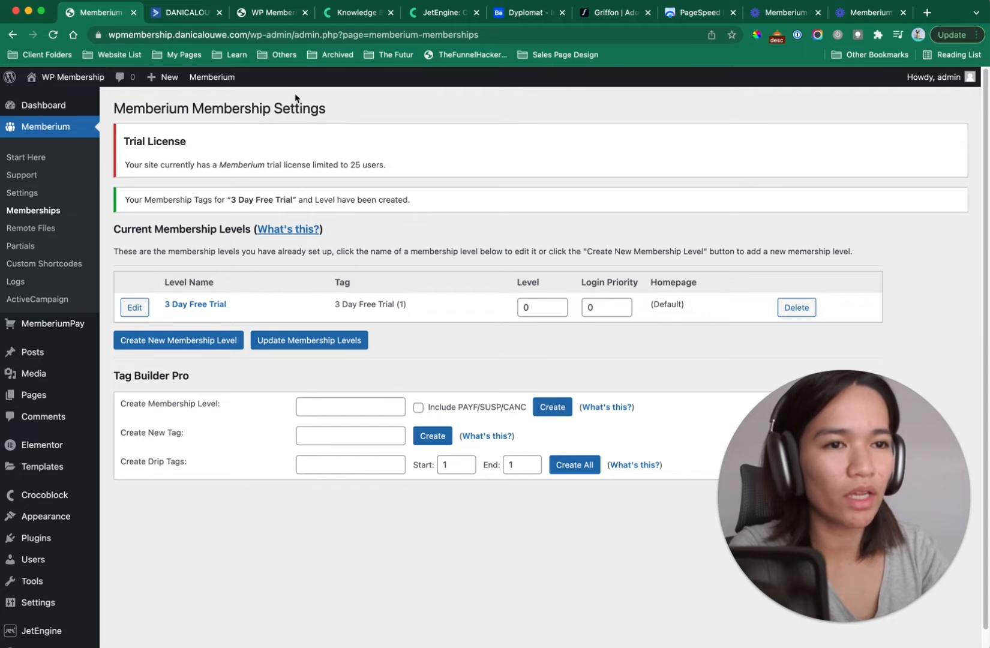
{"action": "left_click", "coordinate": [191, 16]}
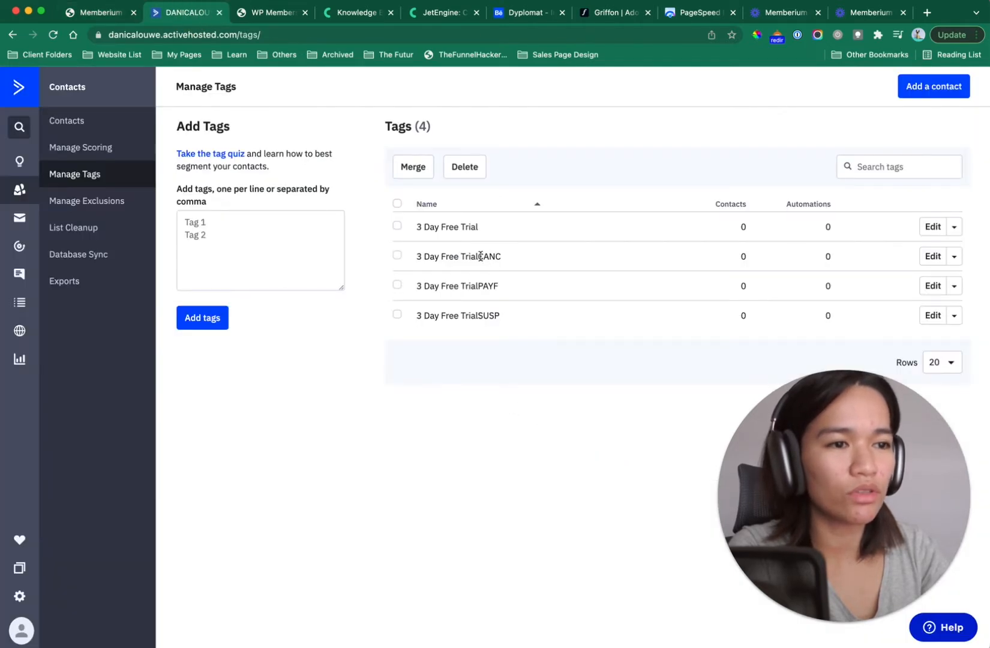
{"action": "left_click_drag", "start_coordinate": [486, 265], "coordinate": [544, 413]}
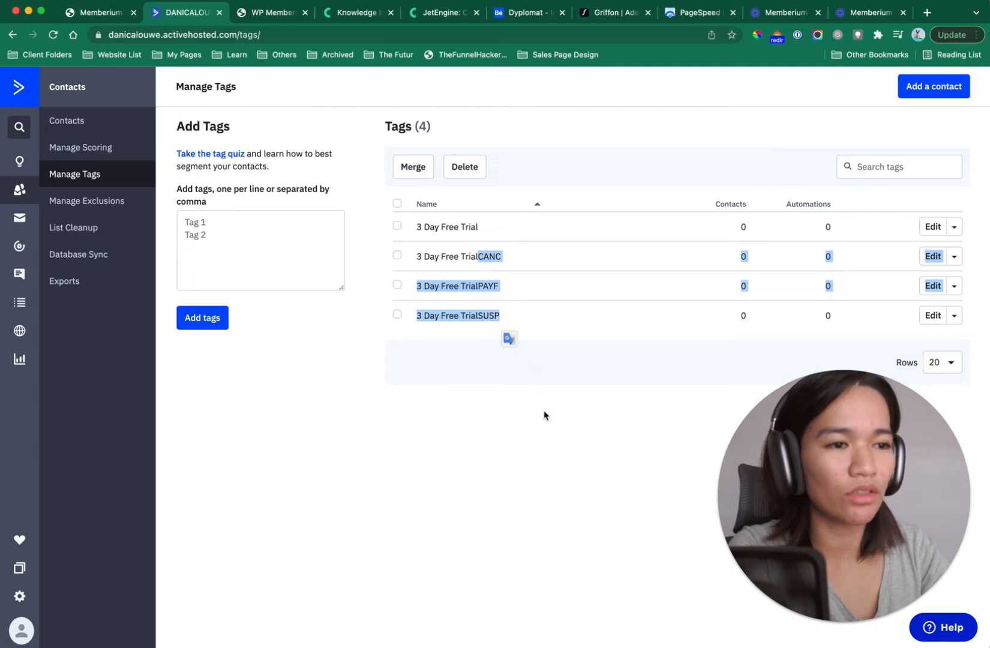
{"action": "left_click", "coordinate": [544, 414]}
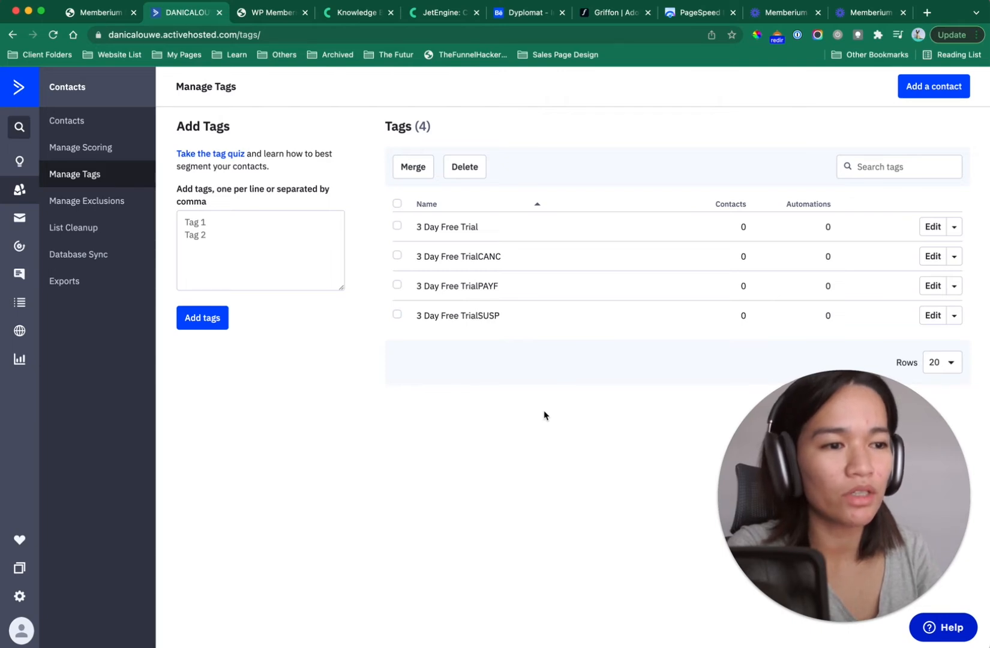
Step: Return to the Memberium membership settings and create an Annual Members level including the PAYF/SUSP/CANC tags
{"action": "left_click", "coordinate": [99, 13]}
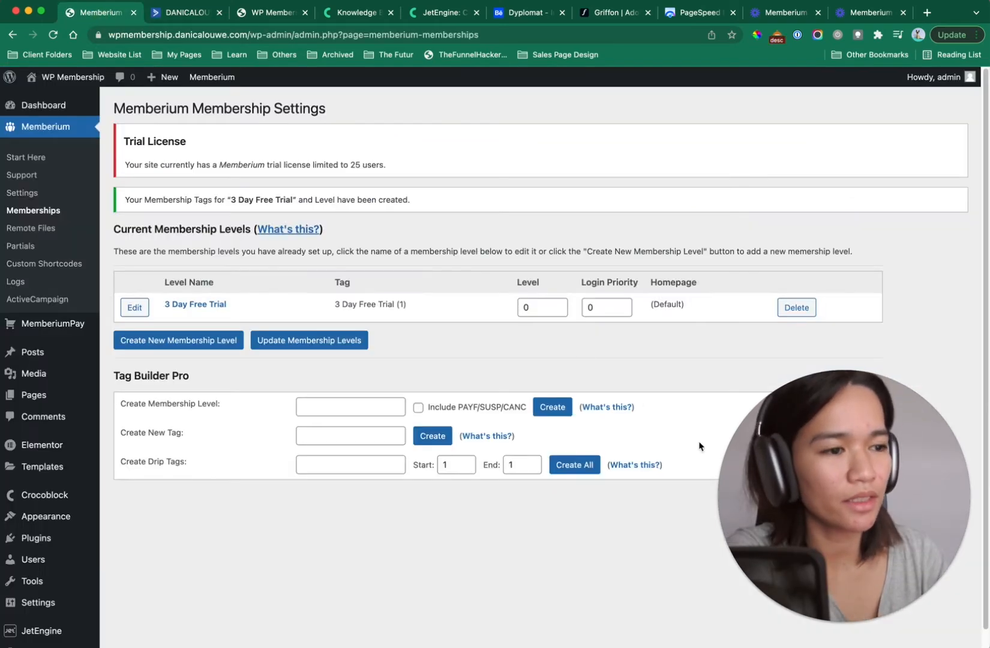
{"action": "left_click", "coordinate": [353, 411]}
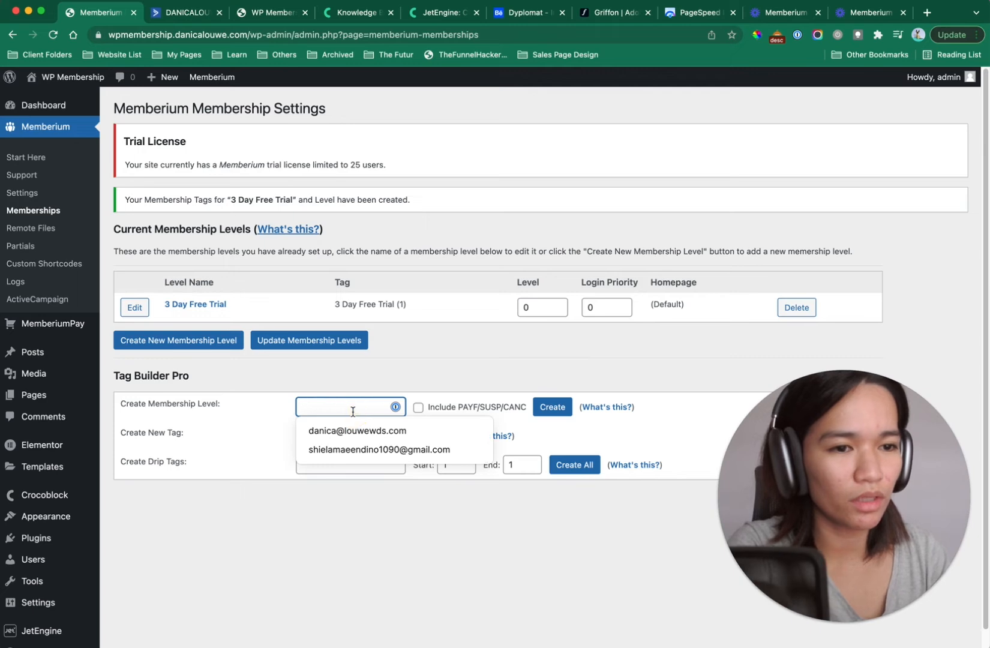
{"action": "type", "text": "Annu"}
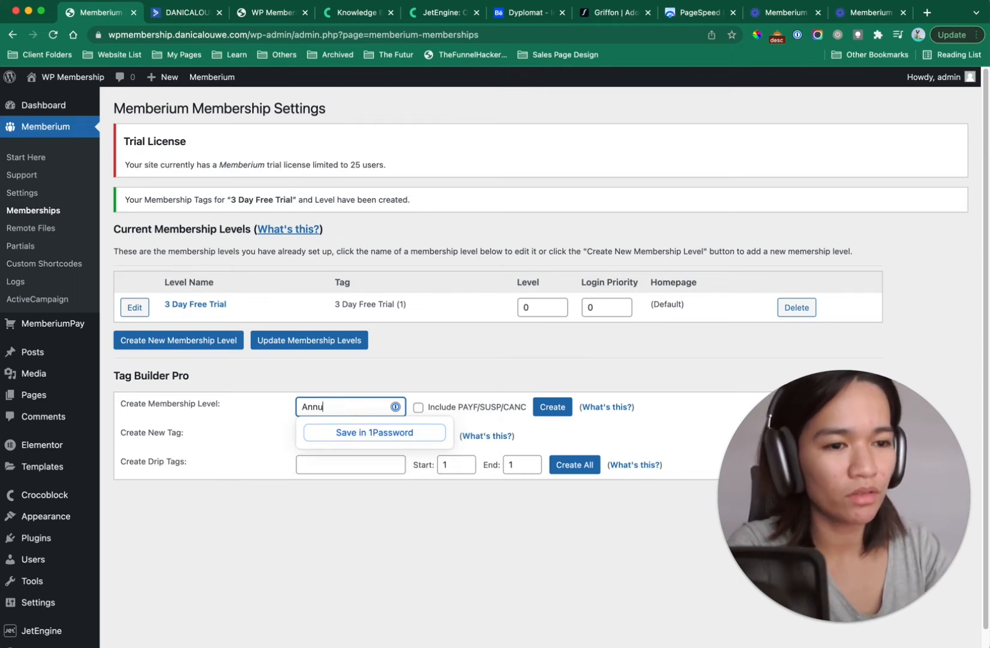
{"action": "type", "text": "al Members"}
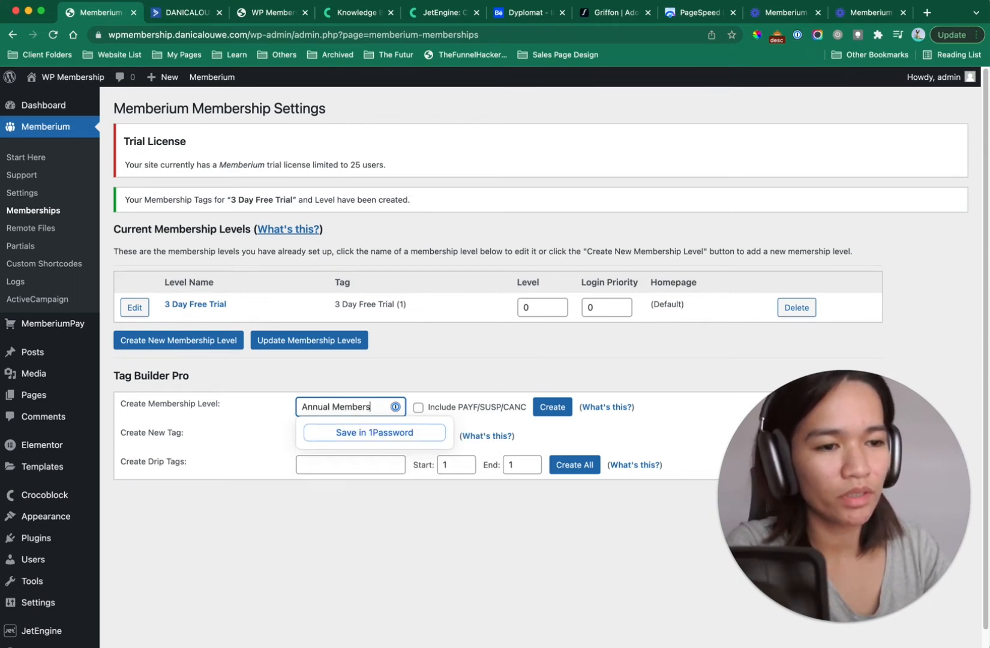
{"action": "left_click", "coordinate": [393, 534]}
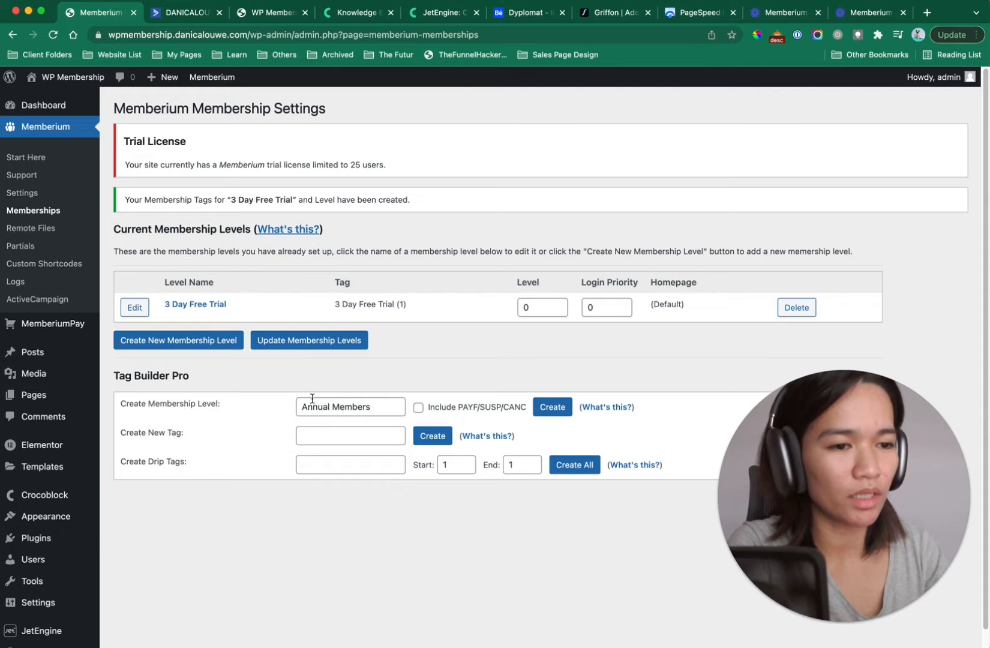
{"action": "left_click", "coordinate": [418, 408]}
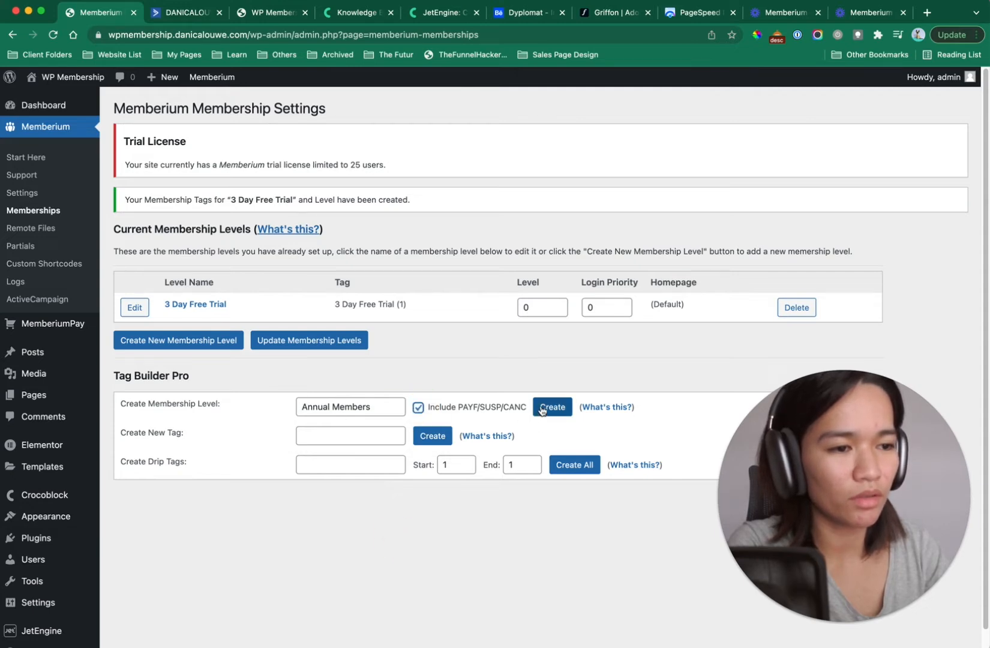
{"action": "left_click", "coordinate": [542, 408]}
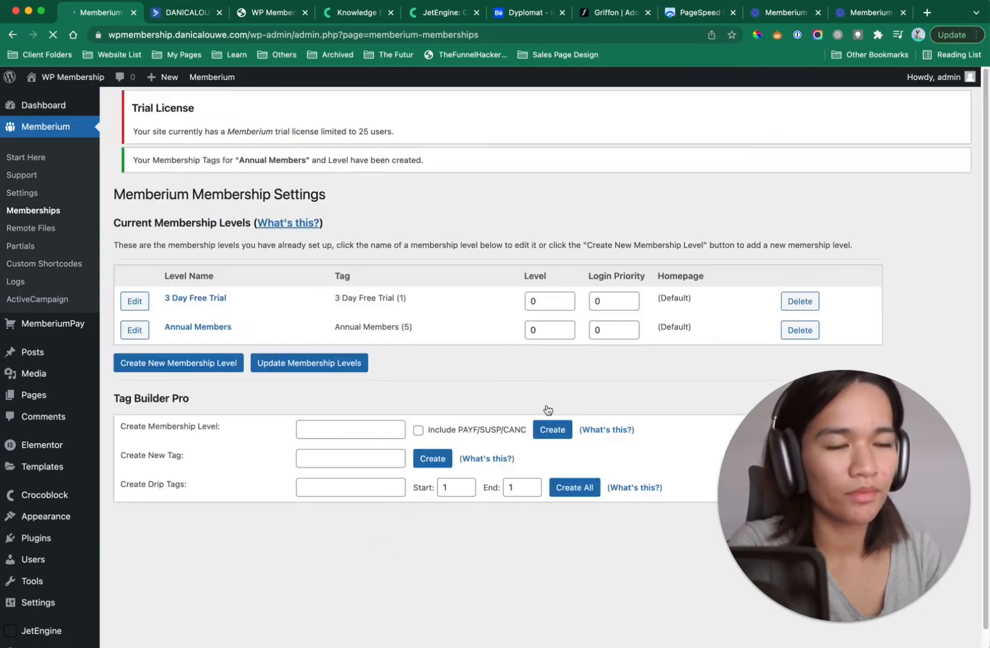
Step: Create a Lifetime Members membership level including the PAYF/SUSP/CANC tags
{"action": "left_click", "coordinate": [358, 438]}
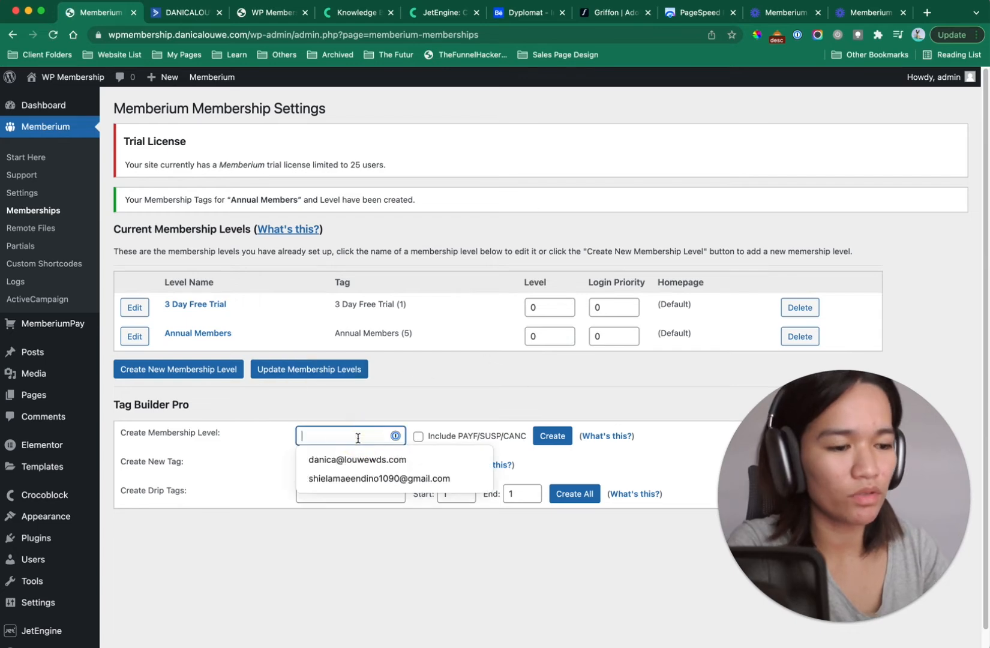
{"action": "type", "text": "Lifetime M"}
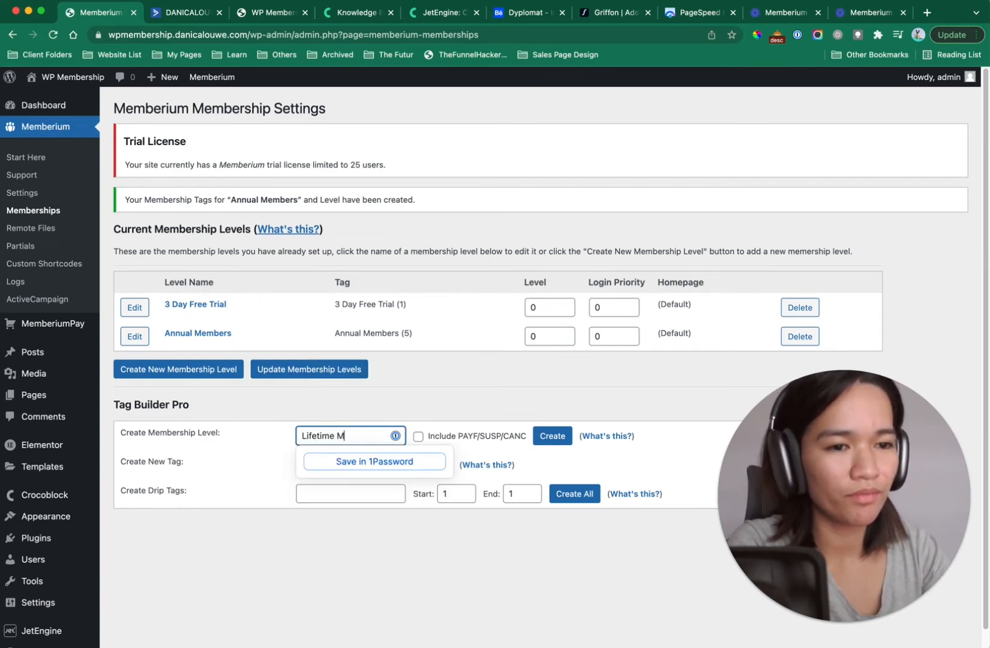
{"action": "type", "text": "embers"}
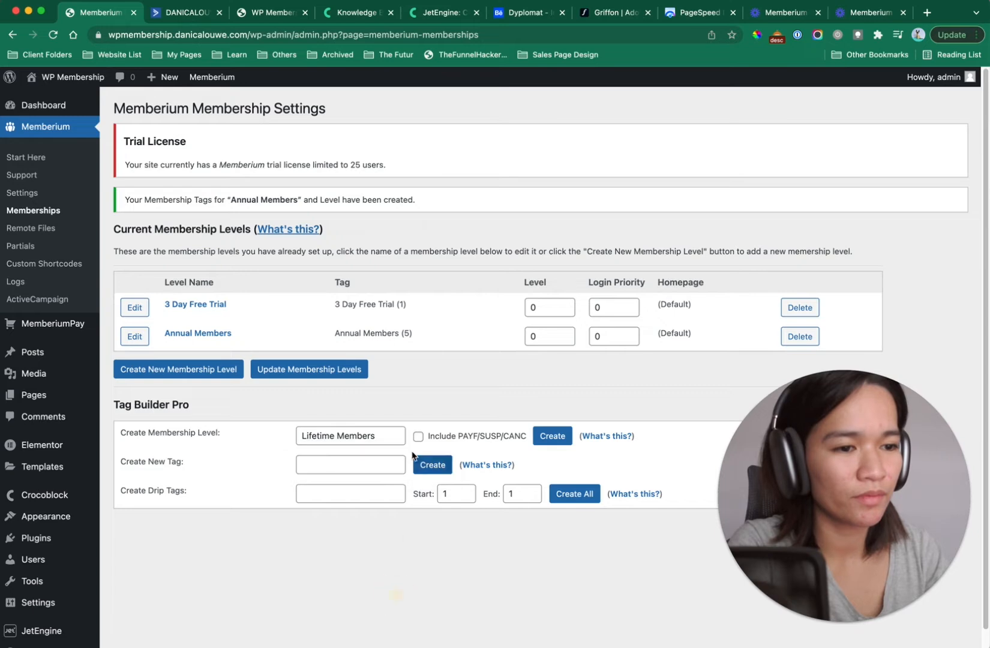
{"action": "left_click", "coordinate": [418, 437]}
{"action": "left_click", "coordinate": [539, 443]}
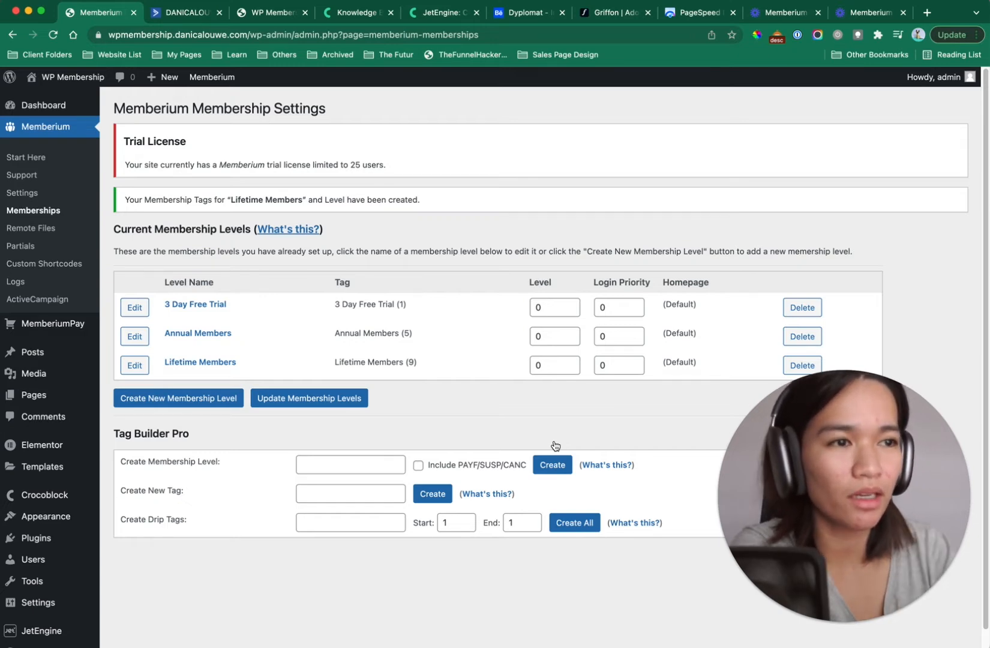
Step: Reload the ActiveCampaign tag list, review the tags of all three membership levels, and return to the Memberium membership settings
{"action": "left_click", "coordinate": [193, 15]}
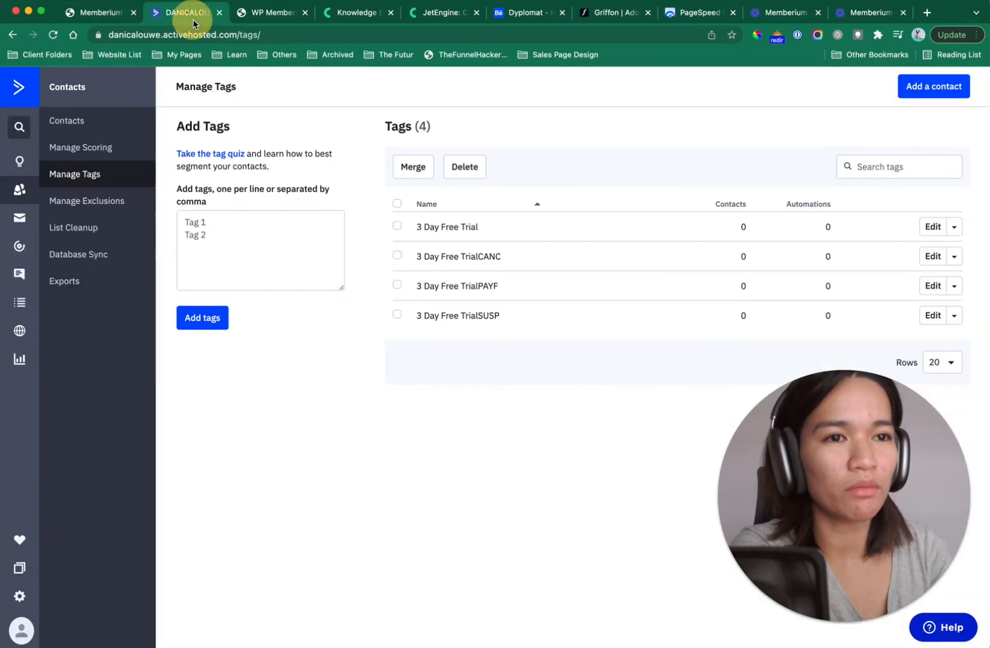
{"action": "left_click", "coordinate": [53, 34]}
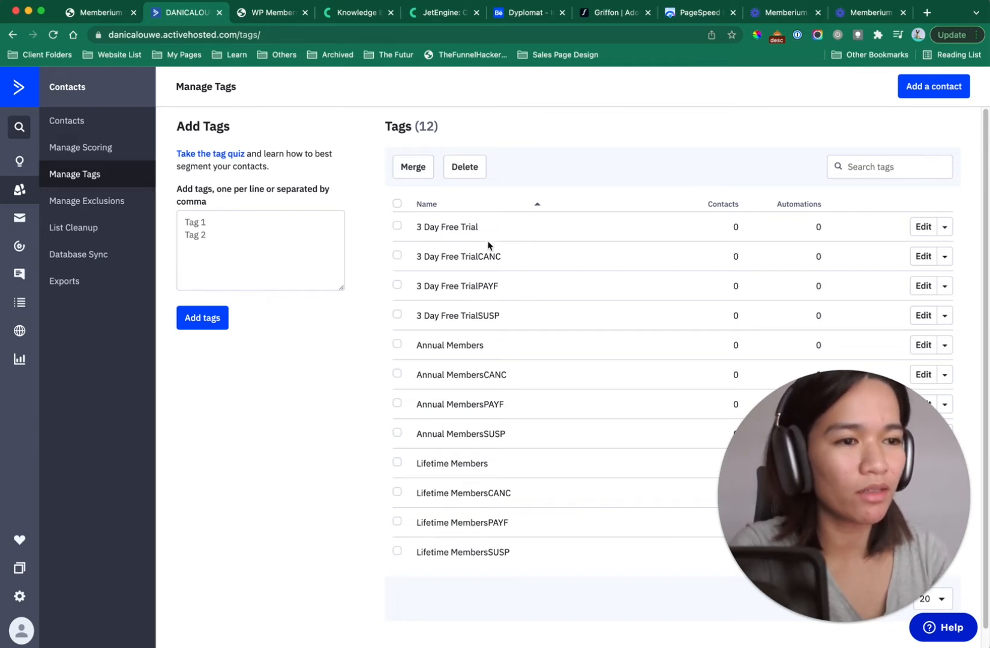
{"action": "left_click_drag", "start_coordinate": [483, 228], "coordinate": [428, 229]}
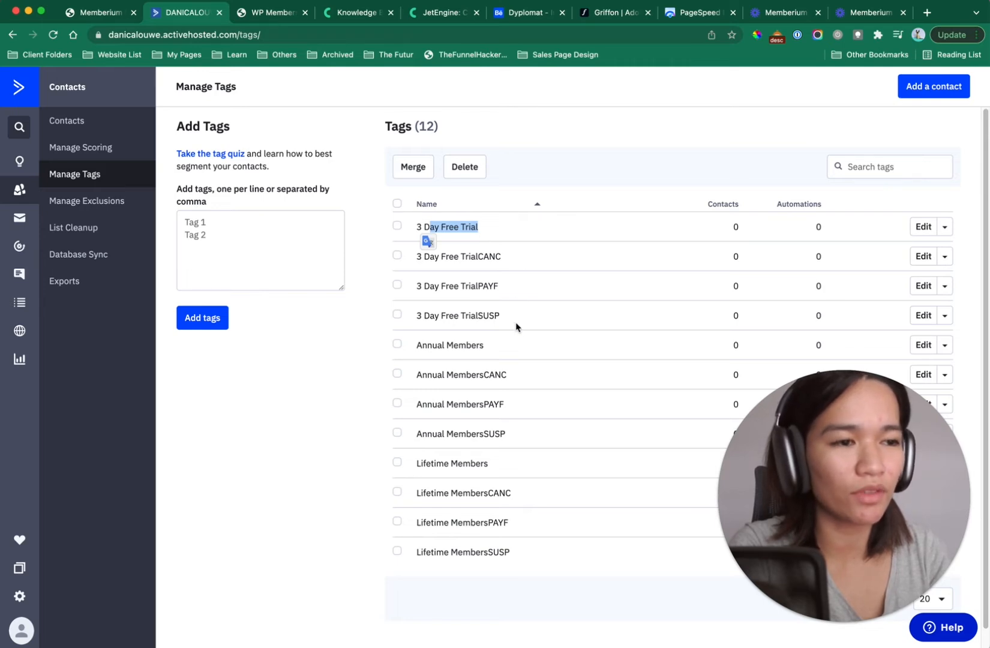
{"action": "left_click", "coordinate": [110, 13]}
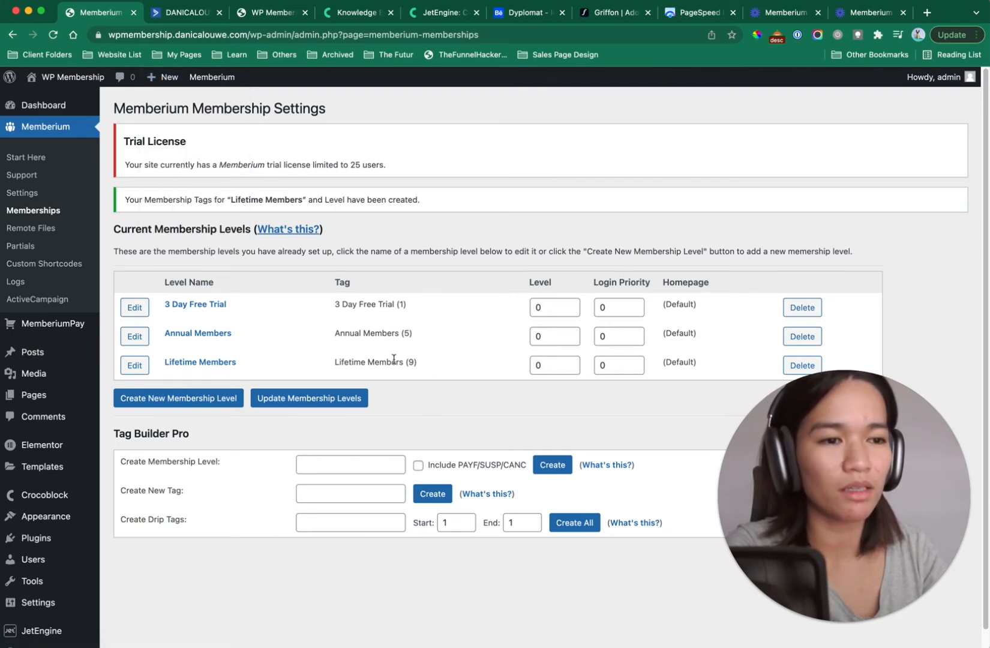
{"action": "scroll", "coordinate": [450, 373], "scroll_direction": "down", "scroll_amount": 2}
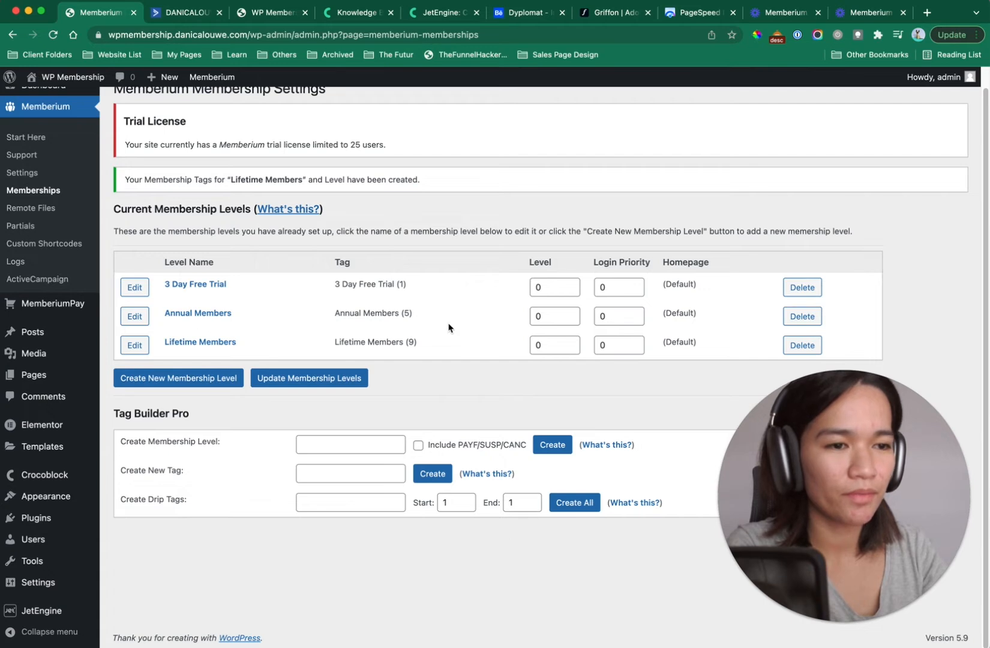
{"action": "left_click", "coordinate": [343, 445]}
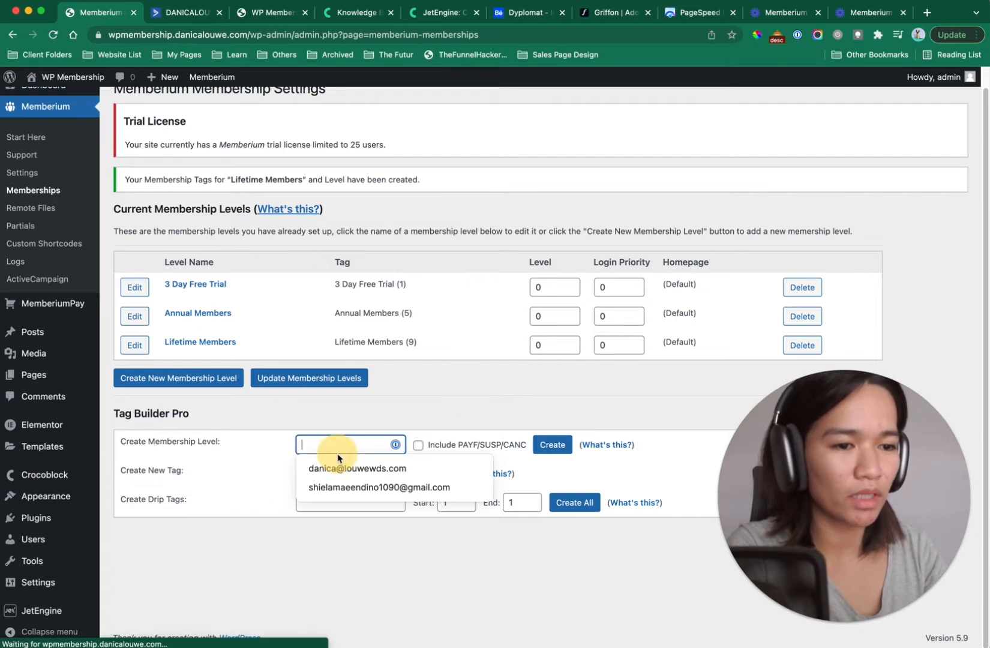
{"action": "left_click", "coordinate": [421, 403]}
{"action": "left_click", "coordinate": [373, 447]}
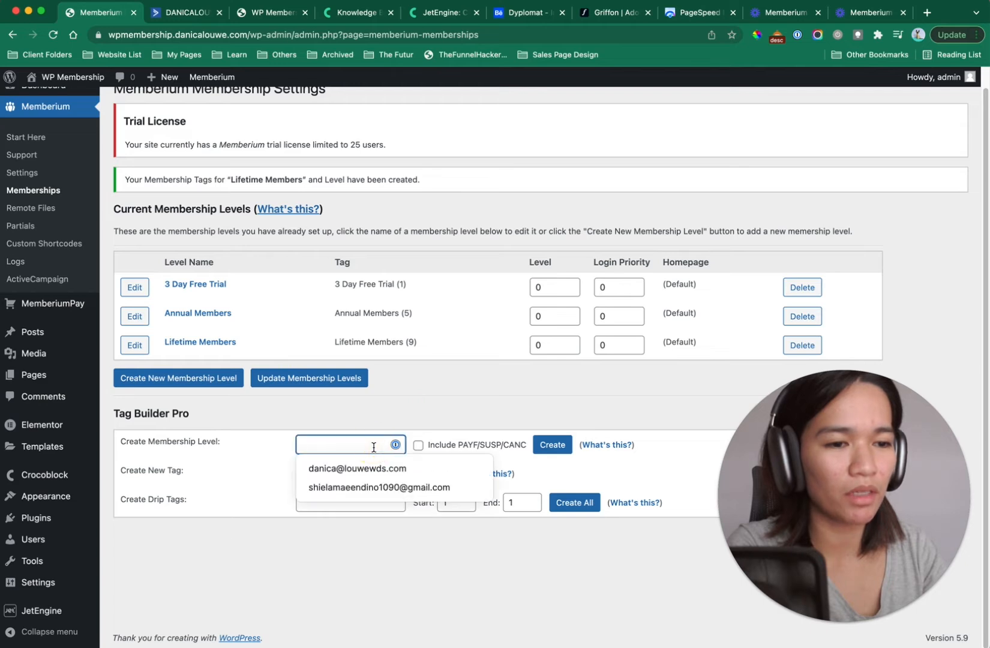
{"action": "left_click", "coordinate": [385, 561]}
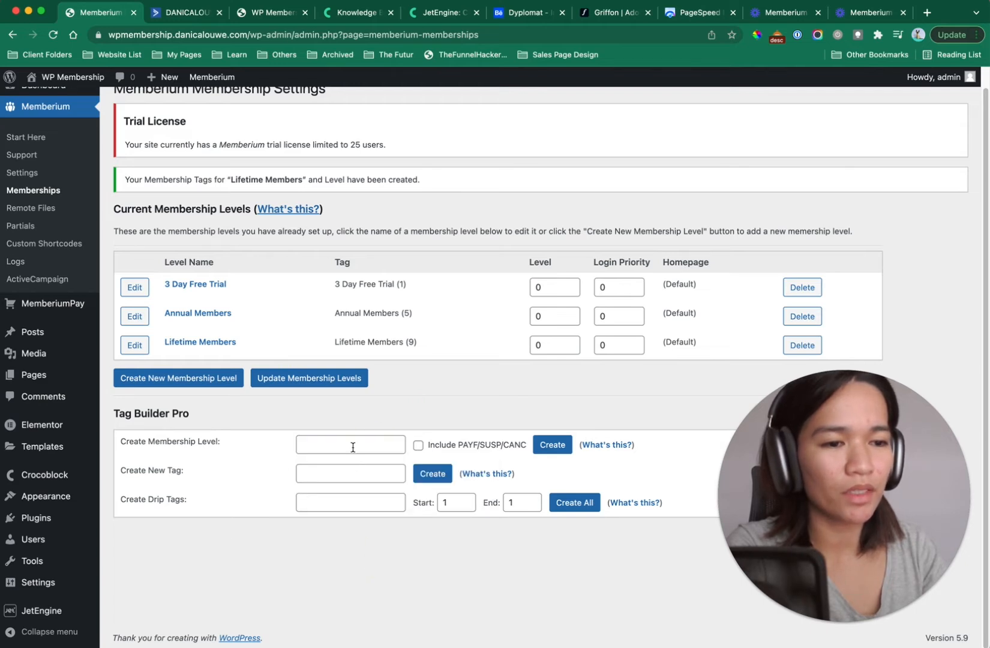
{"action": "left_click", "coordinate": [352, 447]}
{"action": "left_click", "coordinate": [368, 581]}
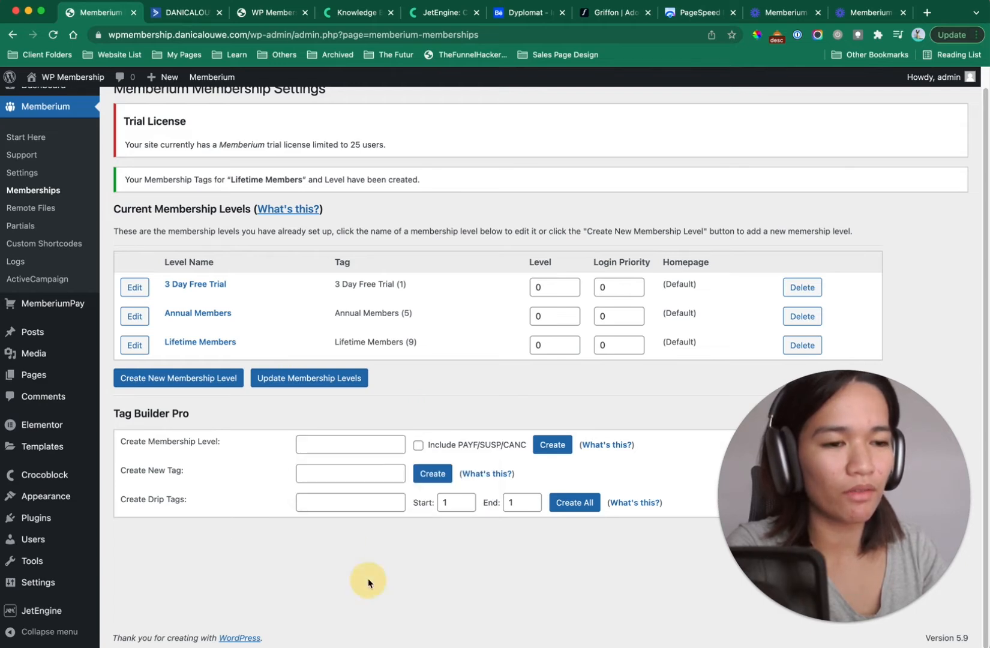
Step: Create a membership level named "Membership Level > 7DFT Course A" including the PAYF/SUSP/CANC tags
{"action": "left_click", "coordinate": [355, 445]}
{"action": "type", "text": "Membe"}
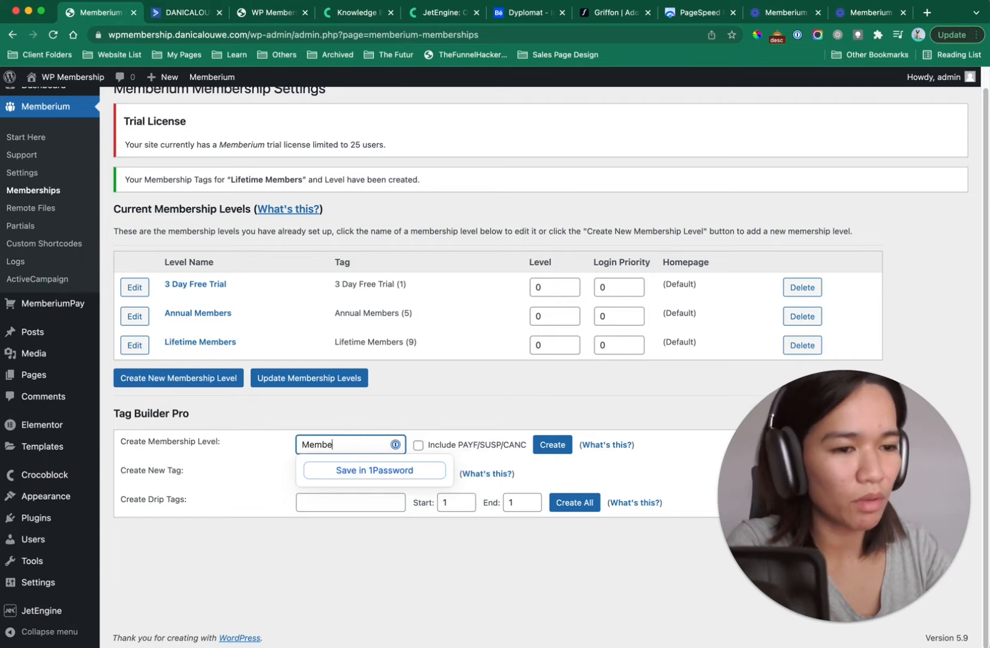
{"action": "type", "text": "rship Level >"}
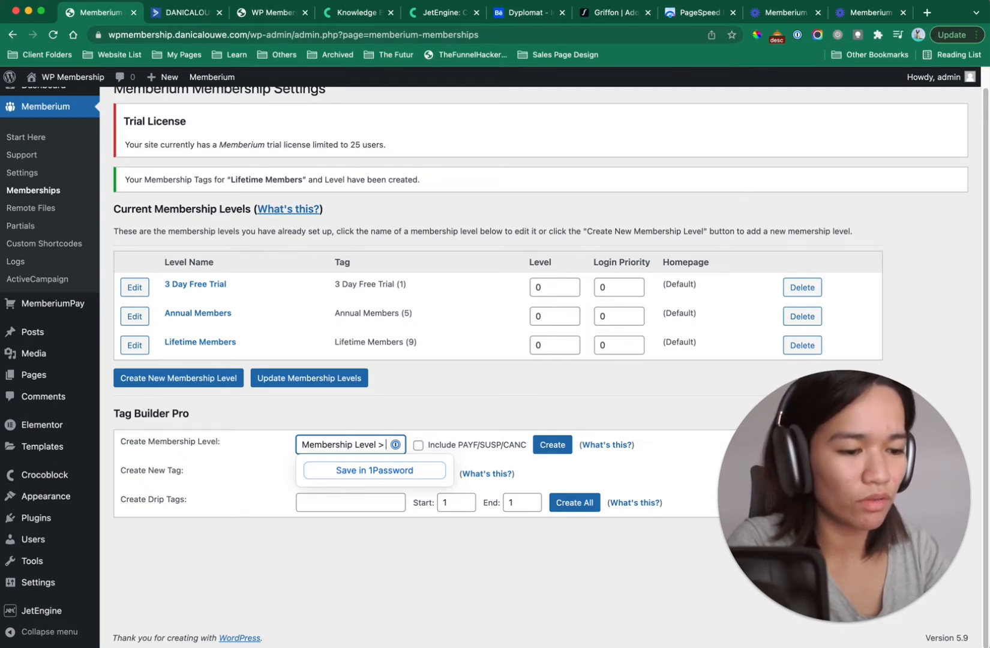
{"action": "type", "text": "7"}
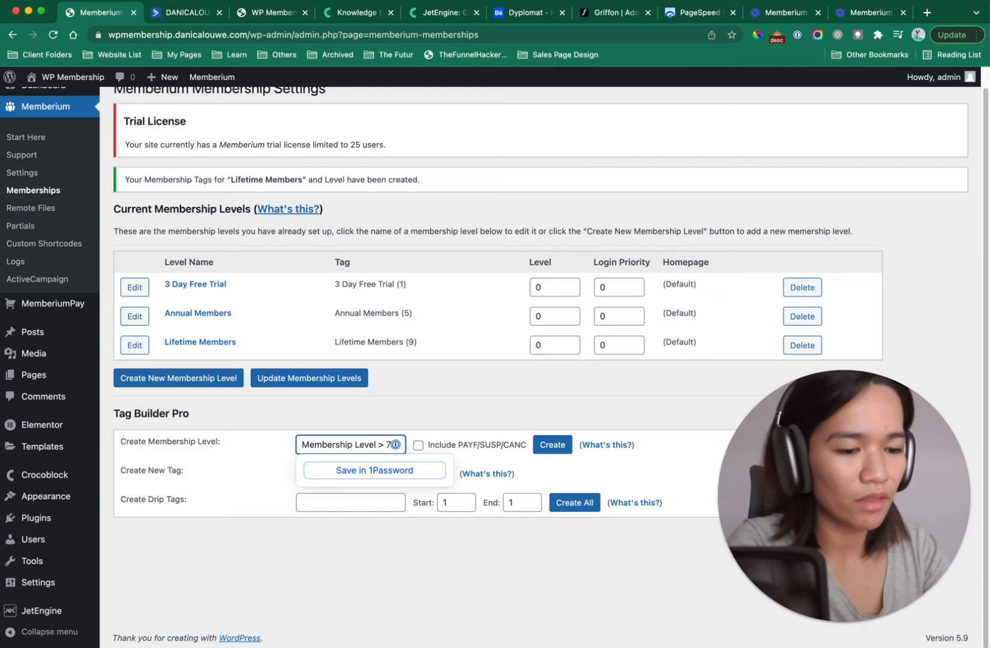
{"action": "type", "text": "DFT"}
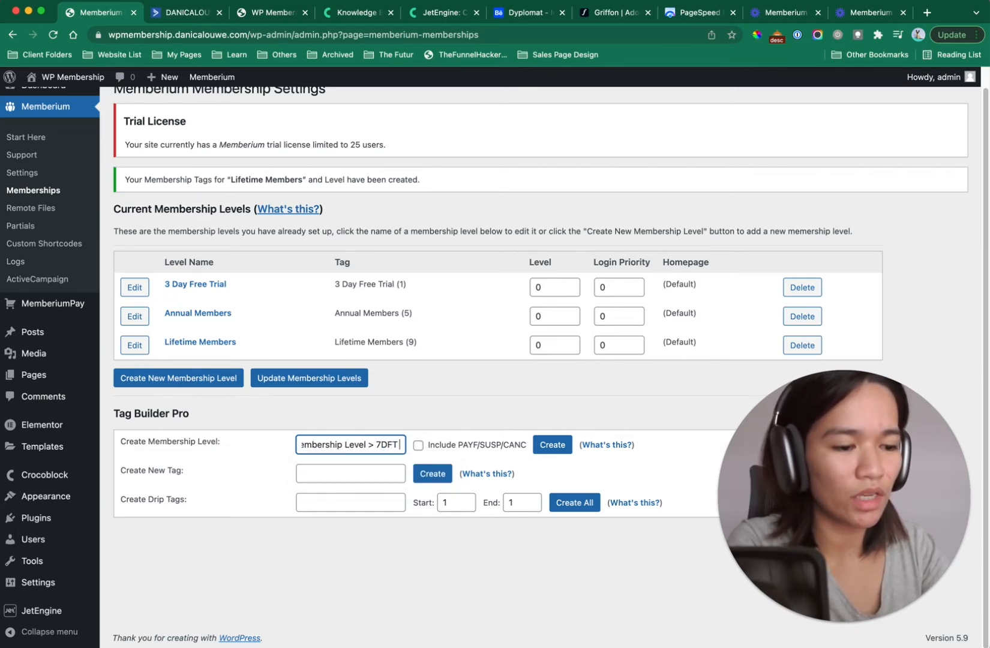
{"action": "type", "text": " Course"}
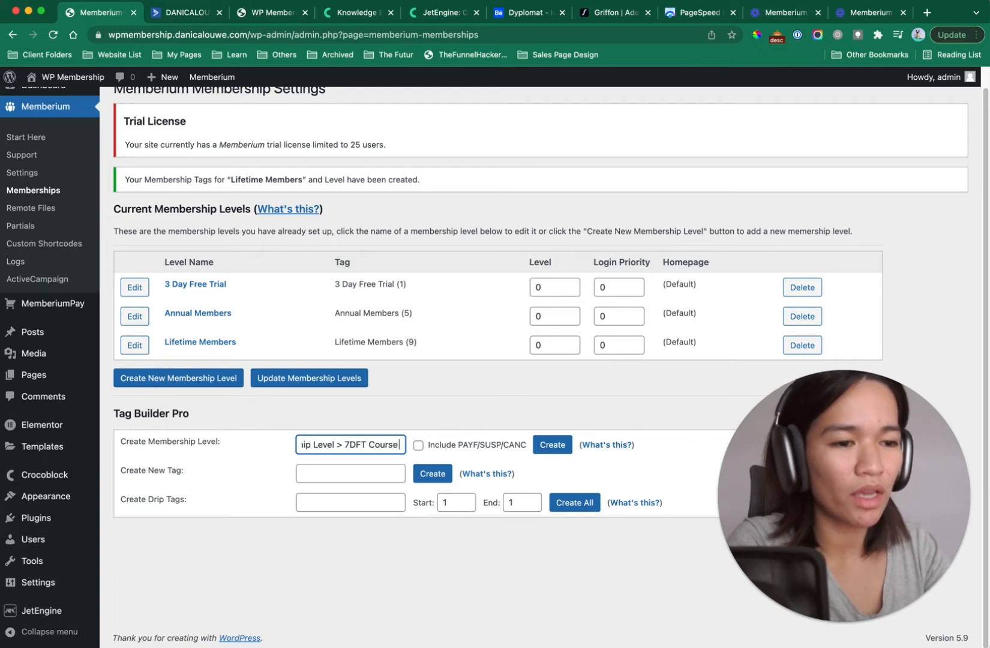
{"action": "type", "text": " A"}
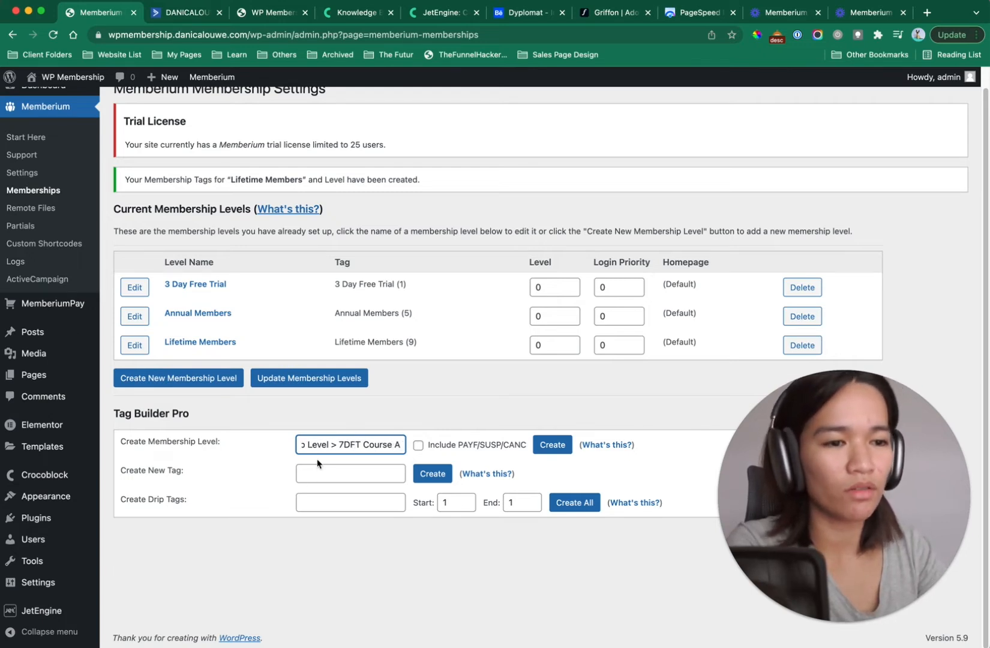
{"action": "left_click_drag", "start_coordinate": [366, 446], "coordinate": [299, 447]}
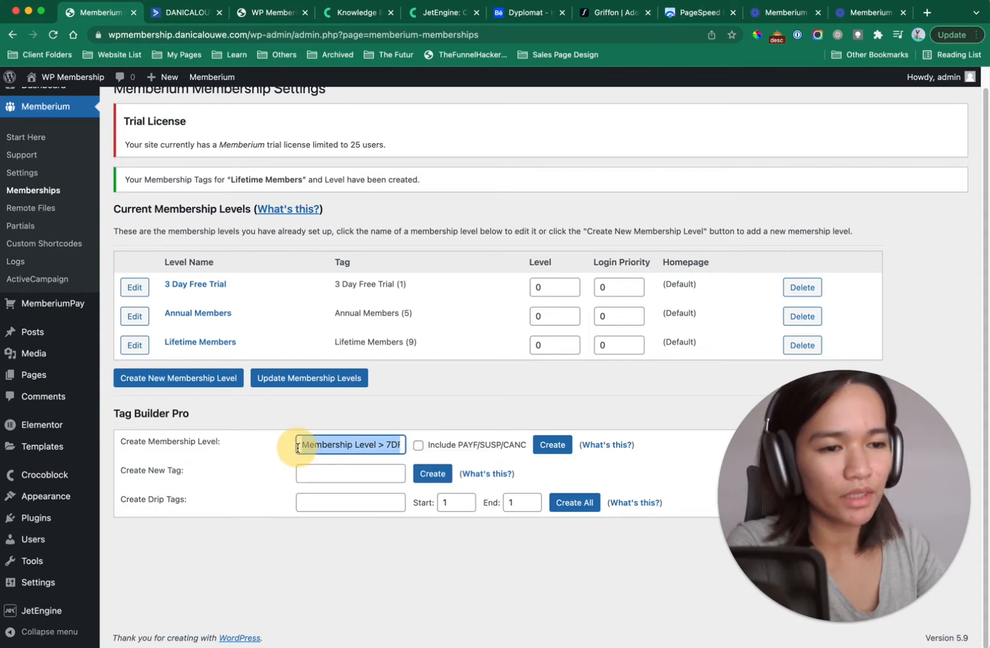
{"action": "left_click", "coordinate": [418, 447]}
{"action": "left_click", "coordinate": [551, 445]}
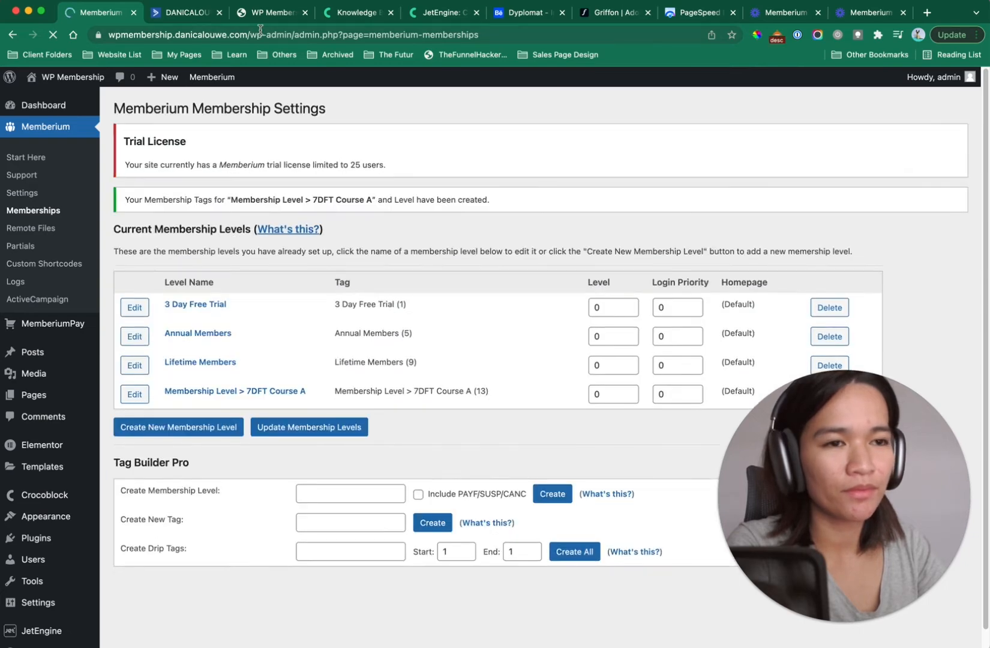
Step: Switch to ActiveCampaign, reload the tag list and search the tags for "membership"
{"action": "left_click", "coordinate": [183, 12]}
{"action": "left_click", "coordinate": [53, 34]}
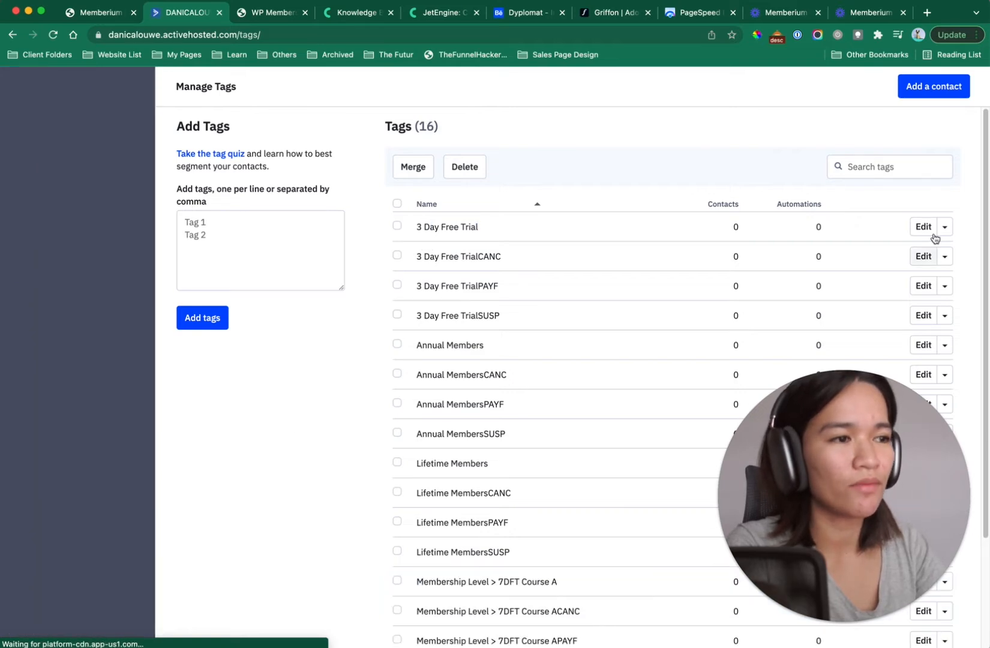
{"action": "left_click", "coordinate": [895, 174]}
{"action": "type", "text": "membe"}
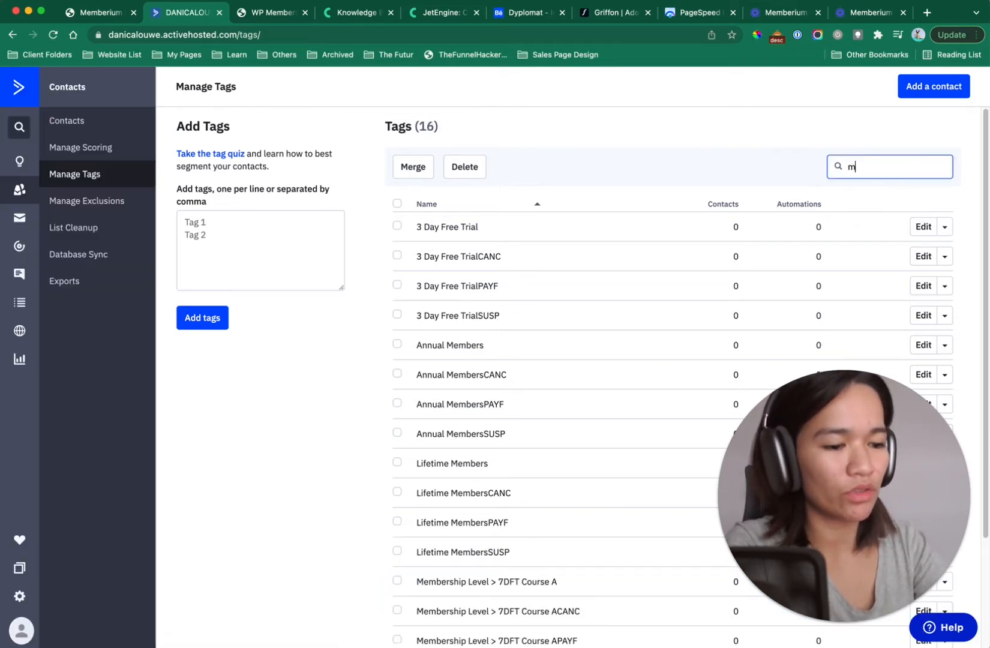
{"action": "type", "text": "rship"}
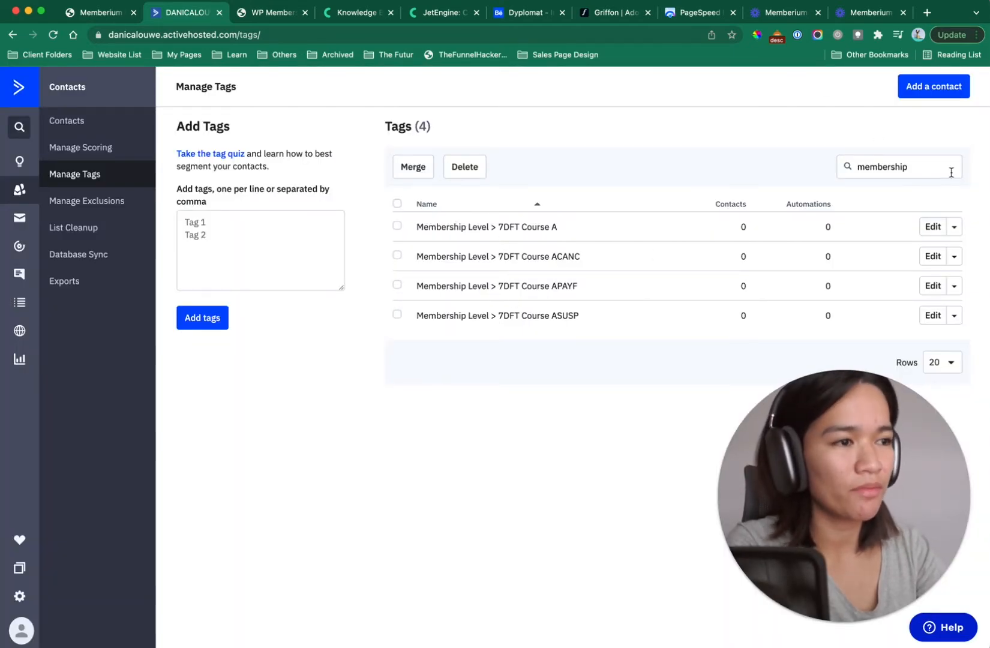
Step: Clear the tag search, review the full tag list, and return to the Memberium membership settings
{"action": "left_click", "coordinate": [921, 169]}
{"action": "double_click", "coordinate": [921, 169]}
{"action": "key", "text": "BackSpace"}
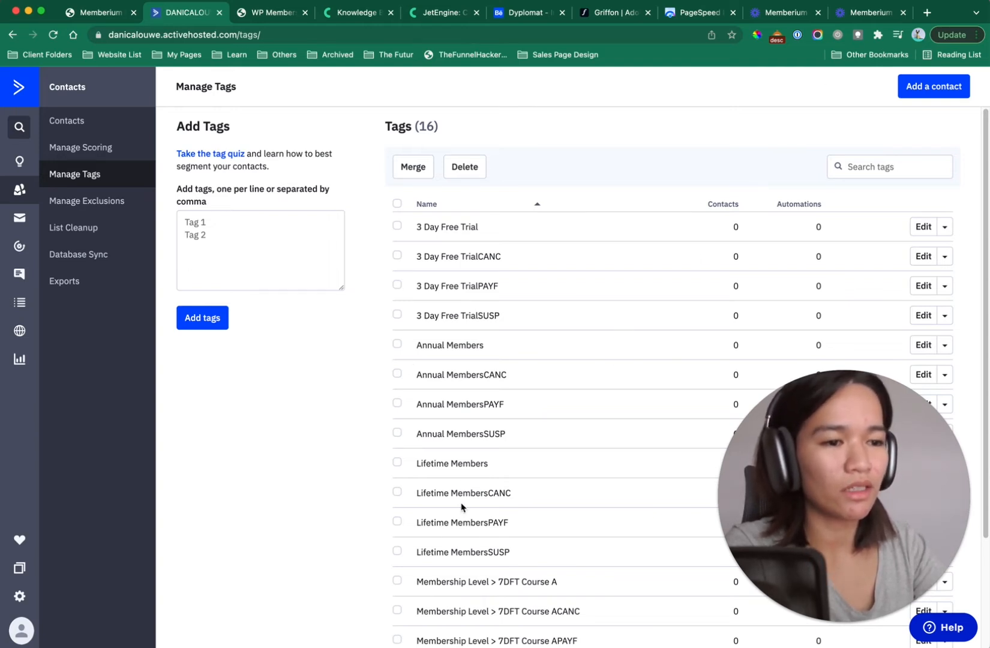
{"action": "scroll", "coordinate": [508, 353], "scroll_direction": "down", "scroll_amount": 4}
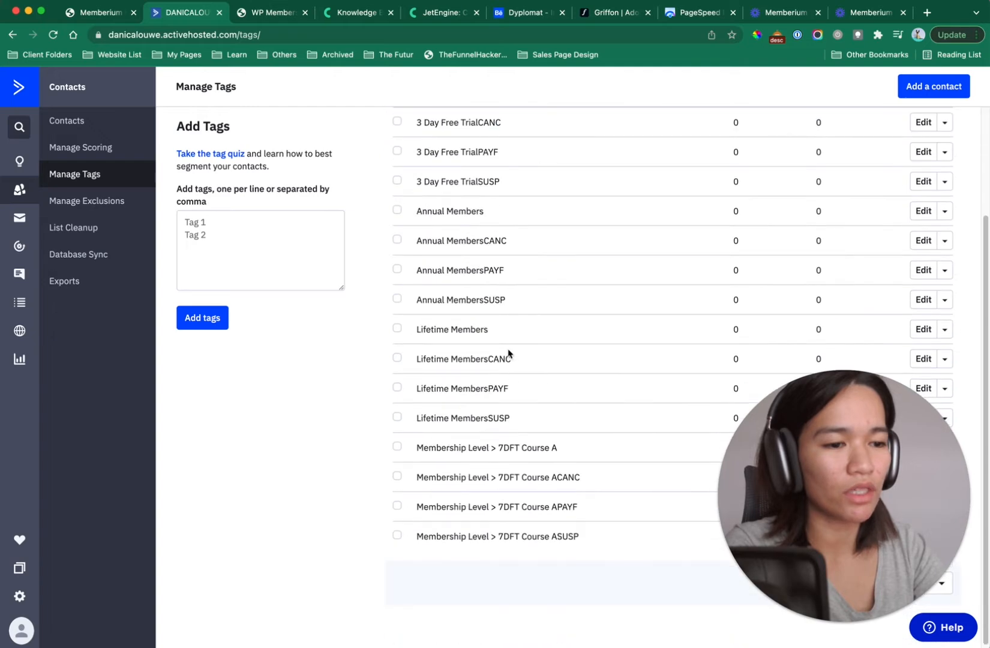
{"action": "scroll", "coordinate": [751, 337], "scroll_direction": "up", "scroll_amount": 3}
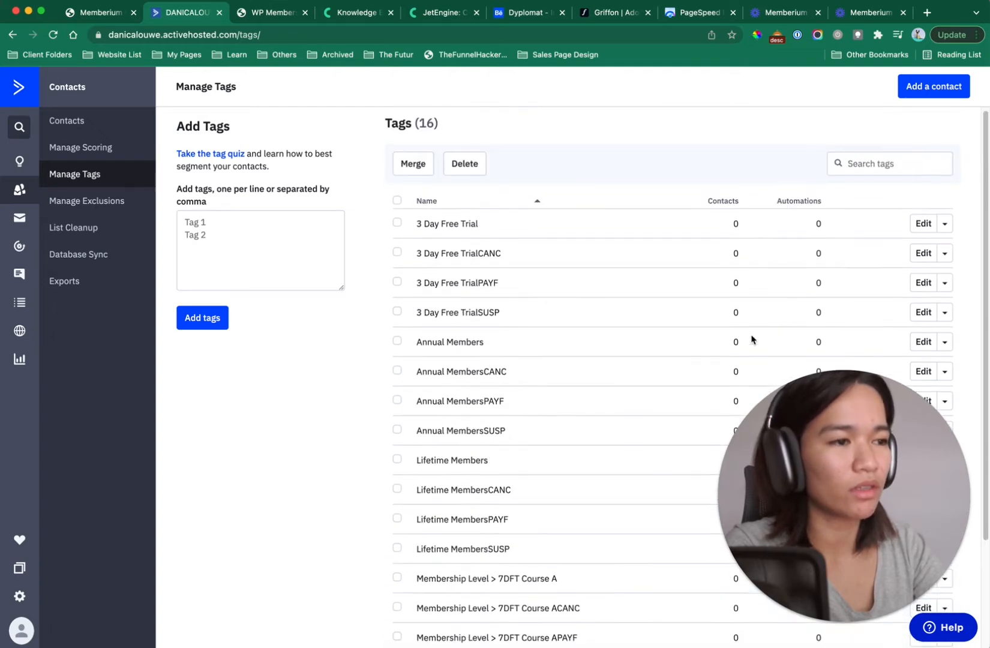
{"action": "scroll", "coordinate": [750, 339], "scroll_direction": "down", "scroll_amount": 4}
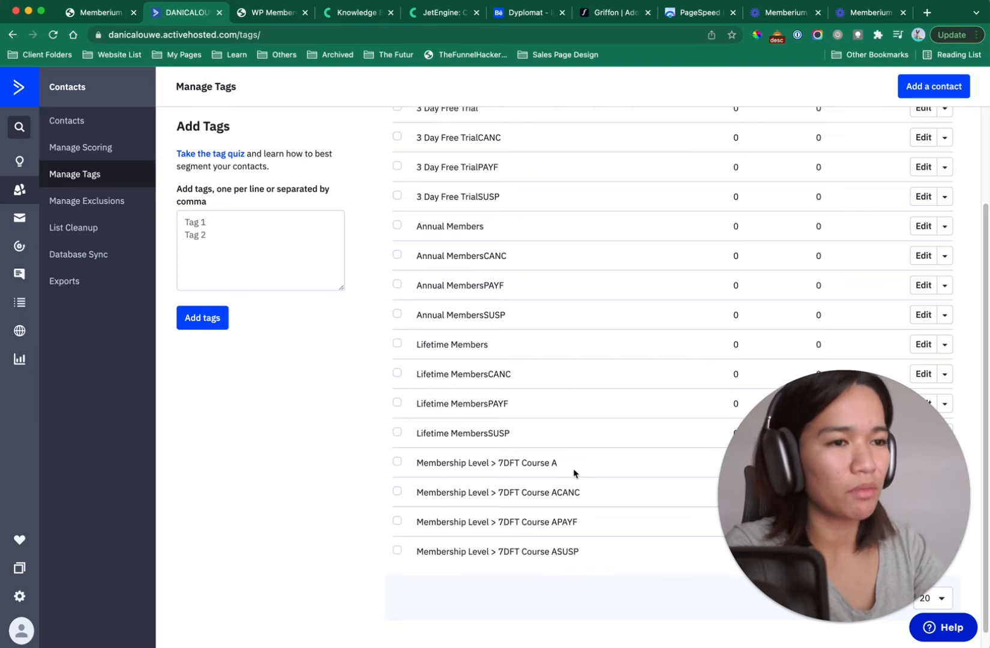
{"action": "left_click", "coordinate": [99, 12]}
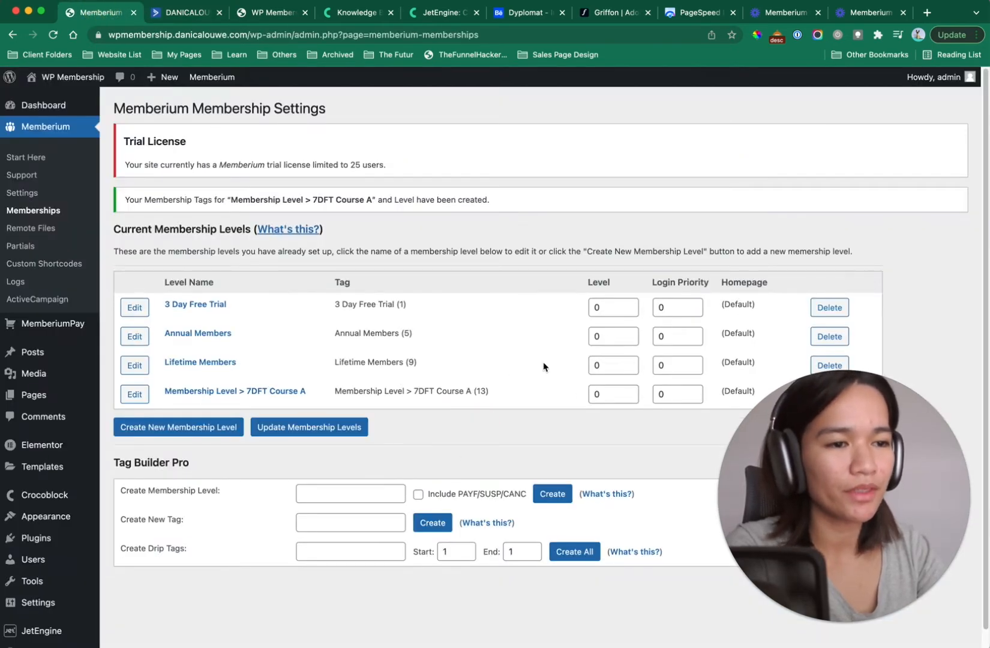
{"action": "scroll", "coordinate": [478, 428], "scroll_direction": "down", "scroll_amount": 1}
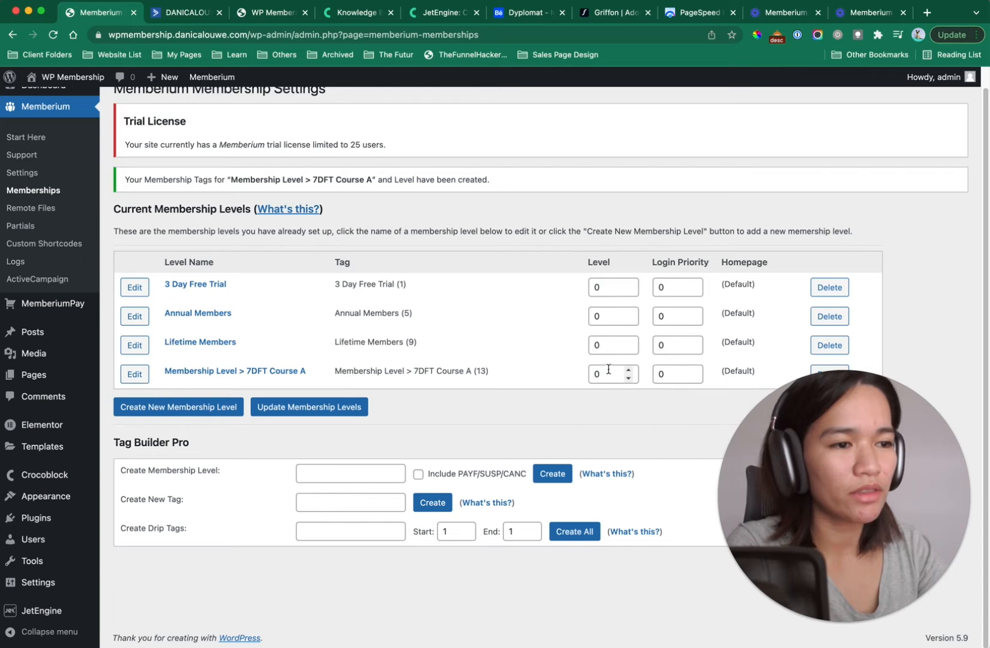
{"action": "double_click", "coordinate": [607, 290]}
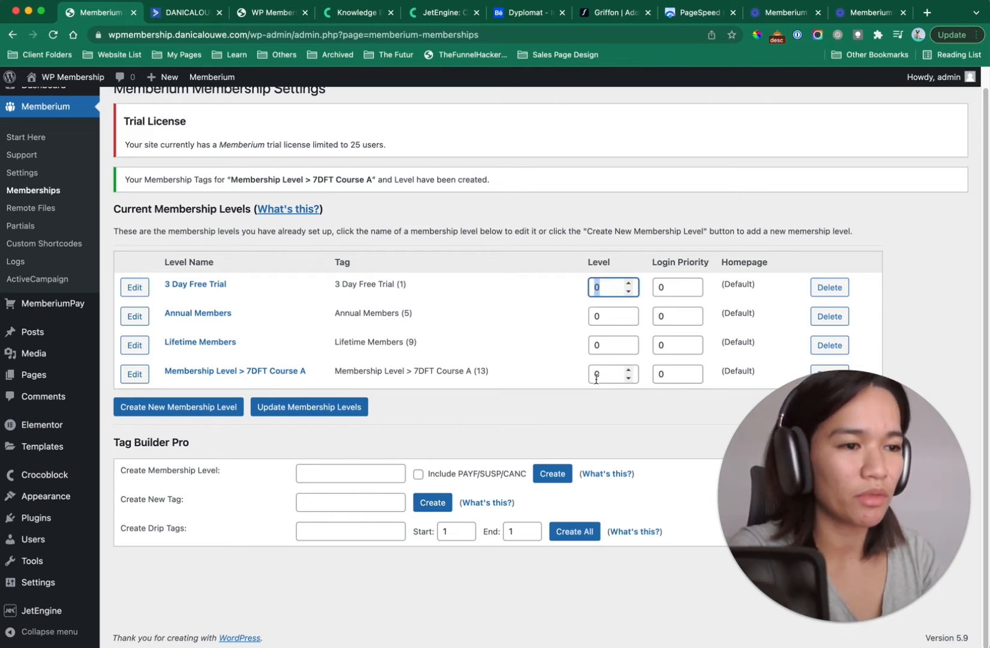
{"action": "left_click_drag", "start_coordinate": [613, 372], "coordinate": [578, 373]}
{"action": "left_click", "coordinate": [592, 407]}
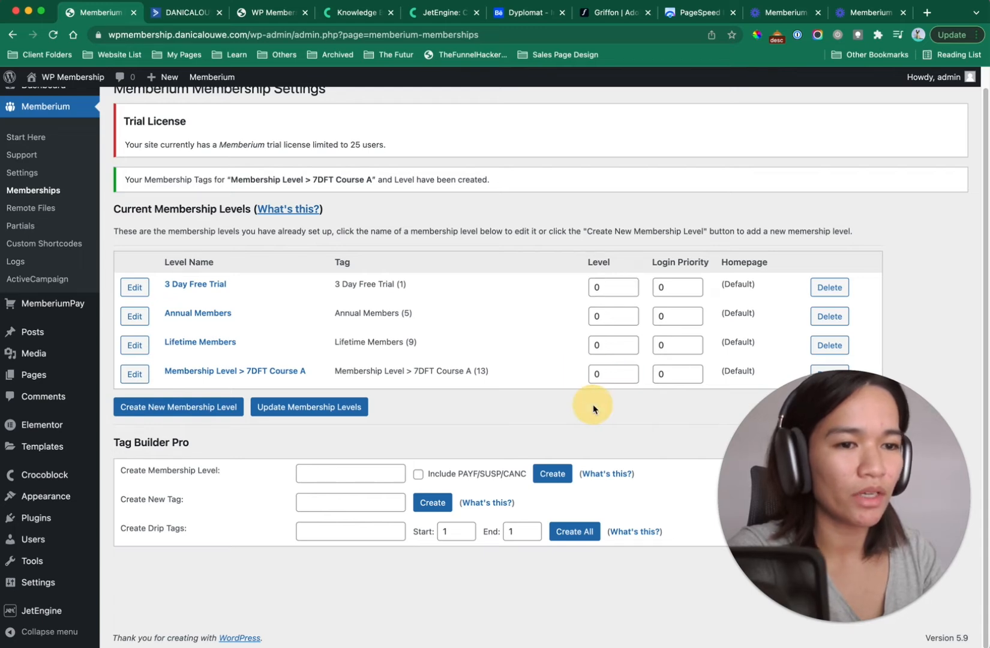
Step: Set the level number of Annual Members to 1 and of Lifetime Members to 2, and save the membership levels
{"action": "left_click_drag", "start_coordinate": [612, 318], "coordinate": [504, 316]}
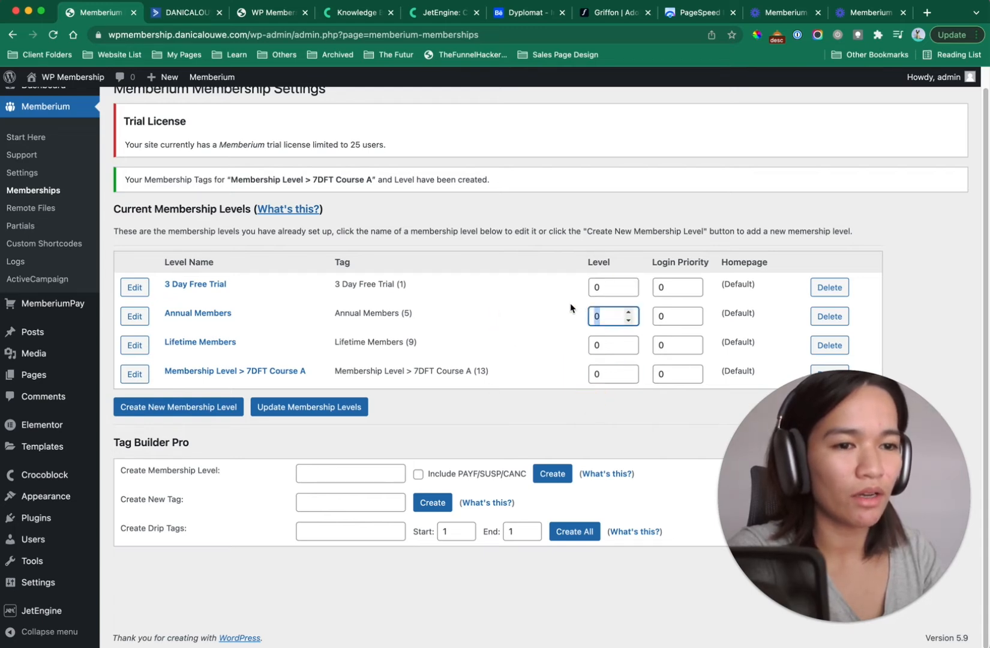
{"action": "type", "text": "1"}
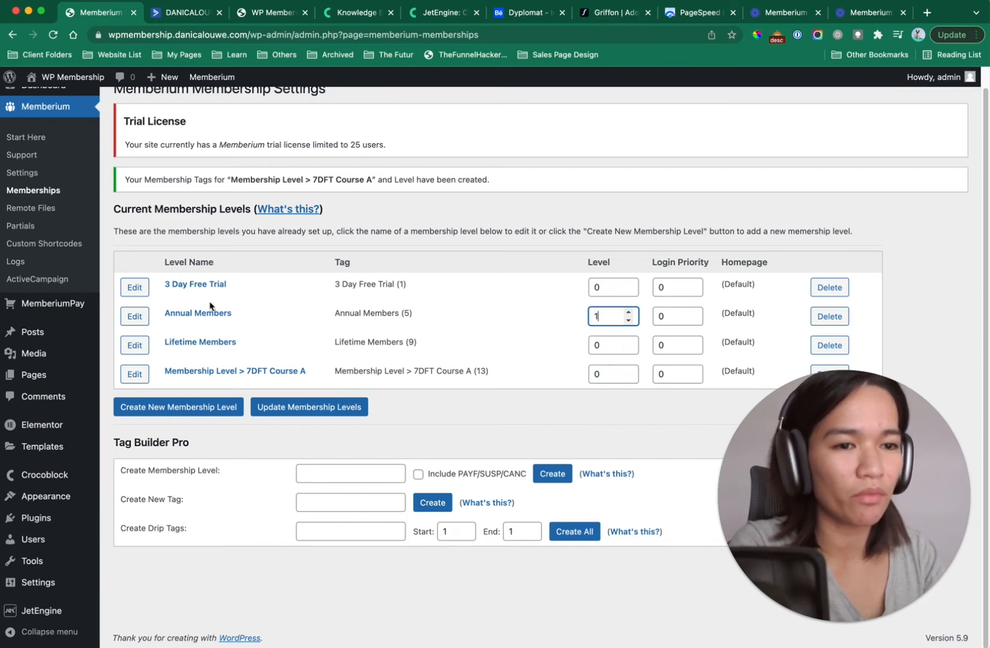
{"action": "left_click", "coordinate": [615, 347]}
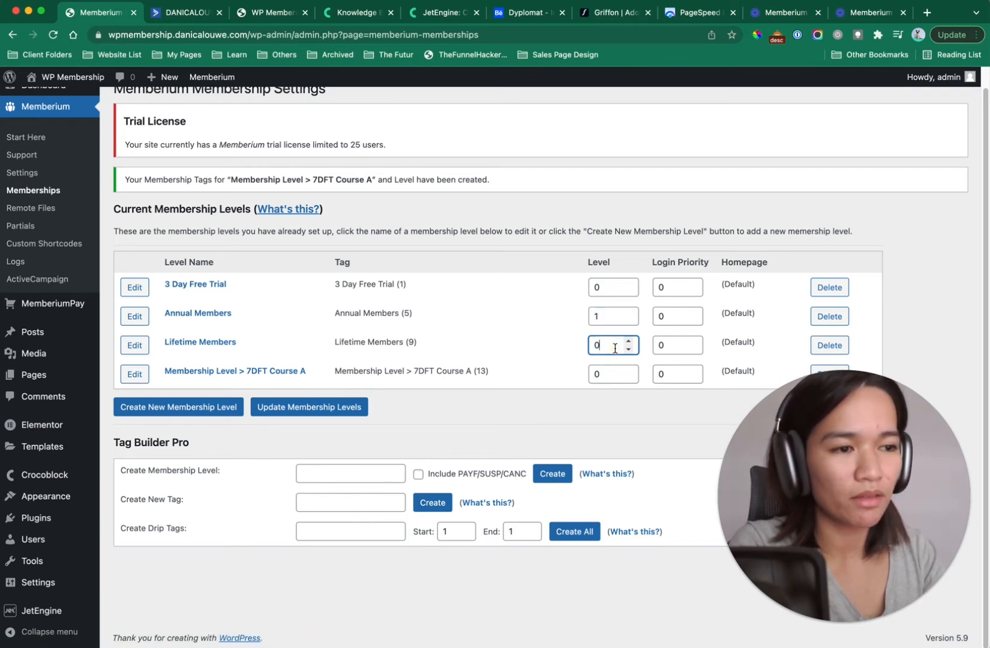
{"action": "left_click_drag", "start_coordinate": [615, 348], "coordinate": [559, 347]}
{"action": "type", "text": "2"}
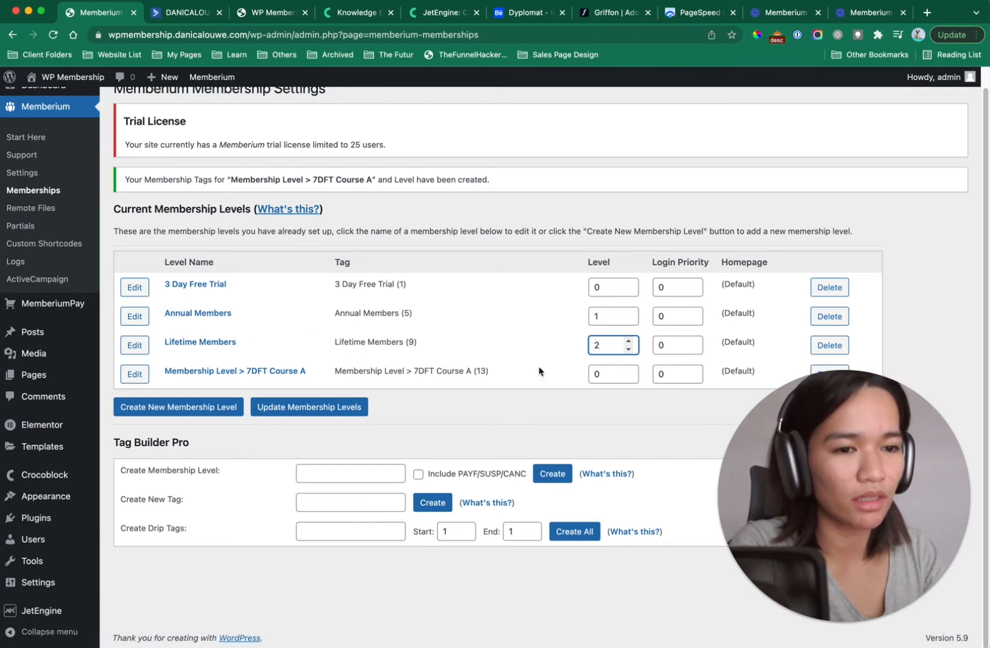
{"action": "left_click", "coordinate": [355, 408]}
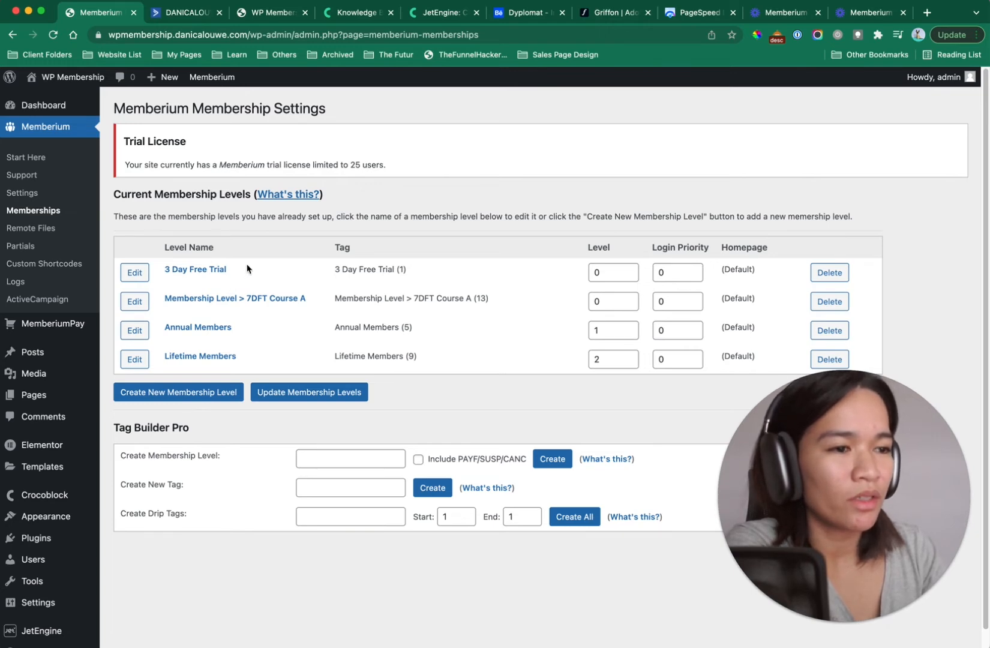
{"action": "double_click", "coordinate": [611, 360]}
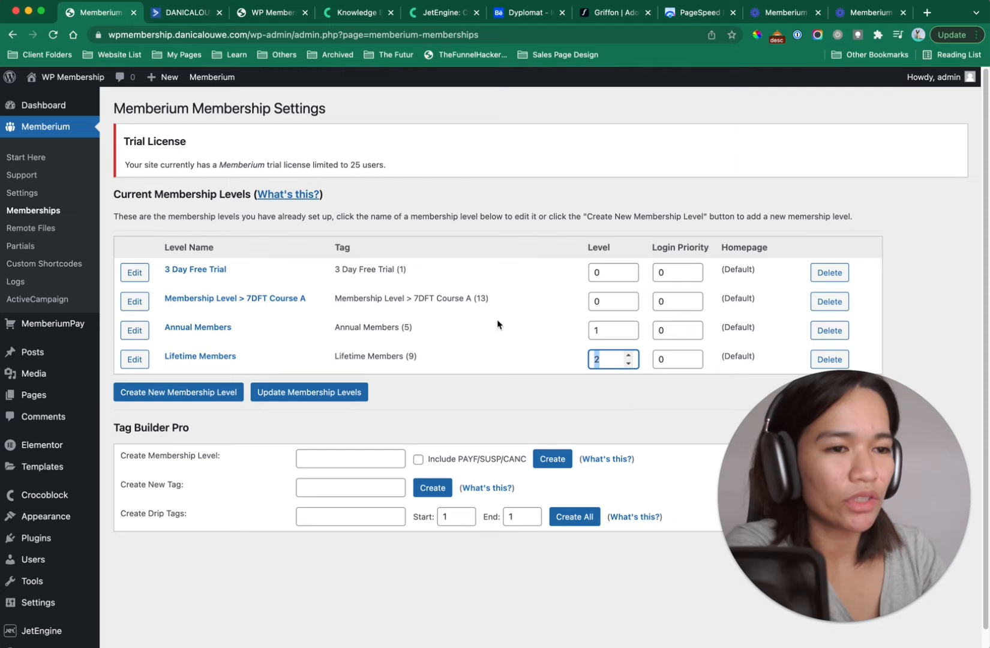
{"action": "left_click_drag", "start_coordinate": [337, 270], "coordinate": [359, 269]}
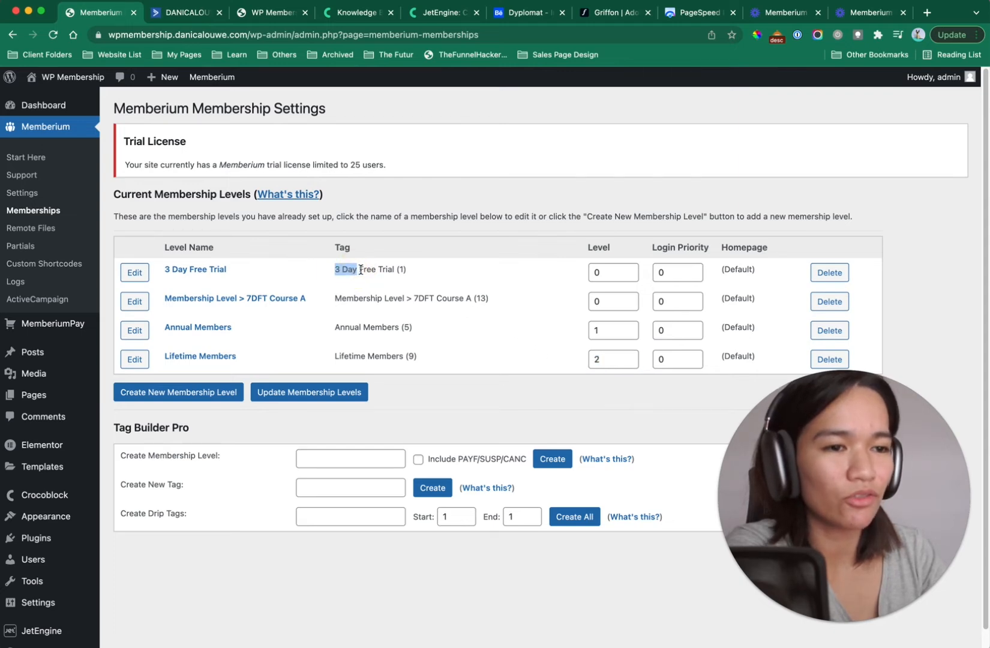
{"action": "left_click", "coordinate": [360, 269]}
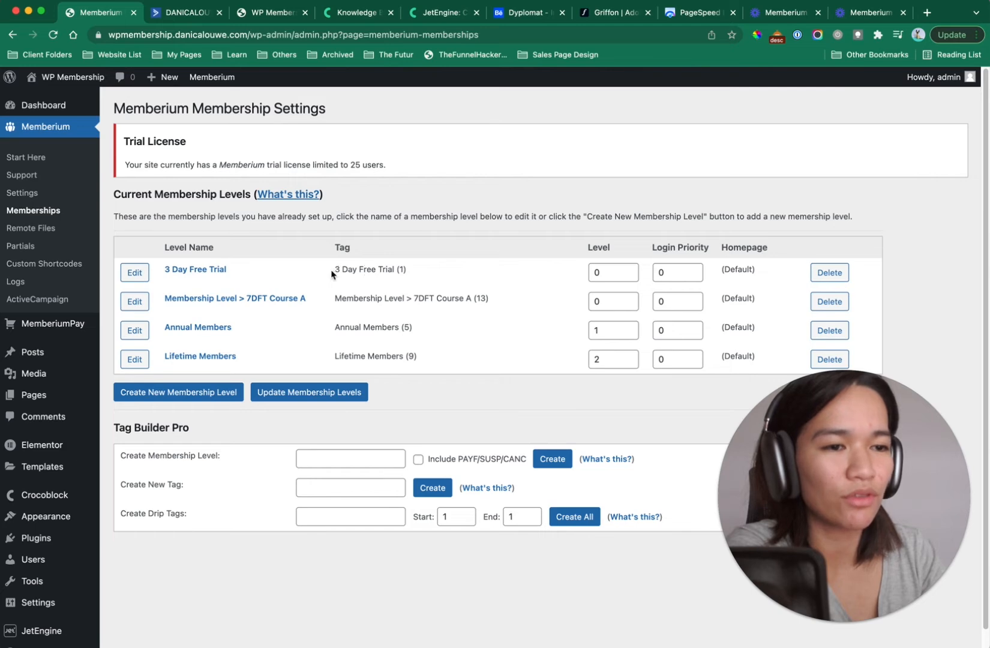
{"action": "left_click_drag", "start_coordinate": [331, 271], "coordinate": [382, 270]}
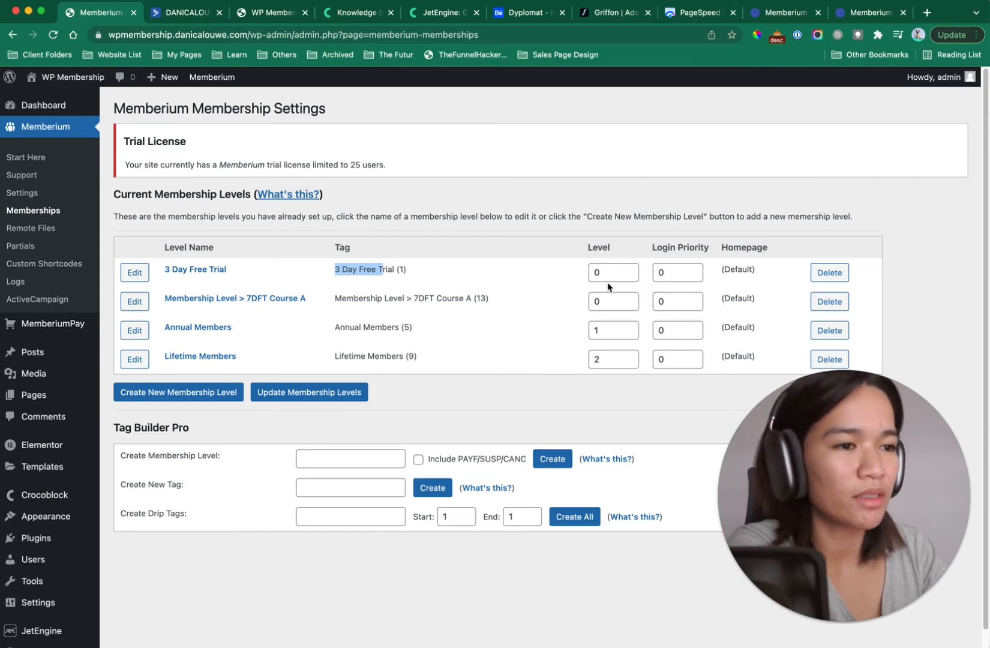
{"action": "double_click", "coordinate": [610, 360]}
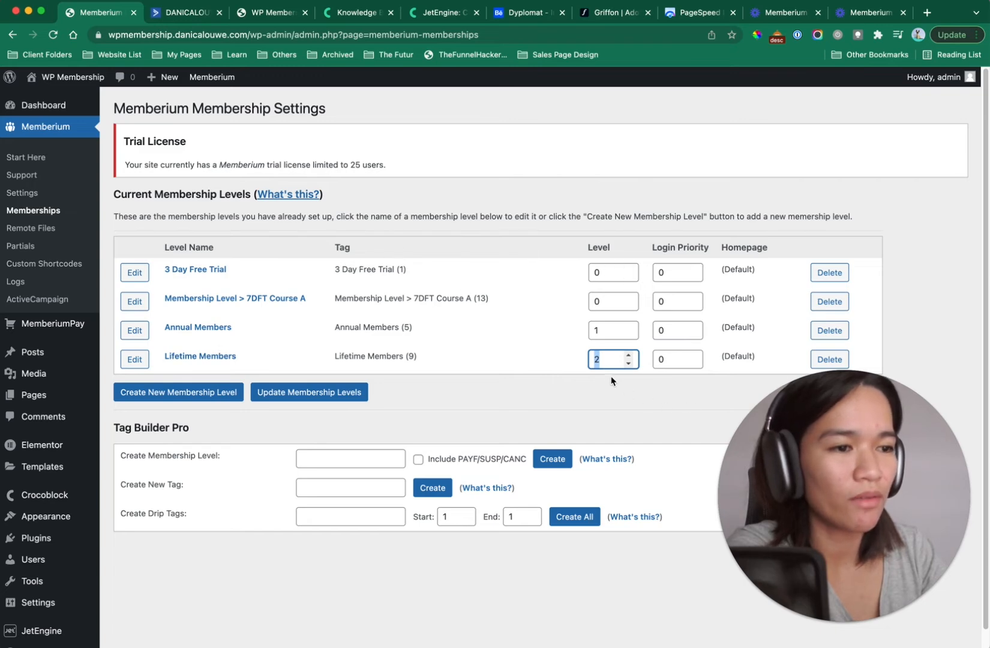
{"action": "left_click", "coordinate": [605, 358]}
{"action": "double_click", "coordinate": [593, 357]}
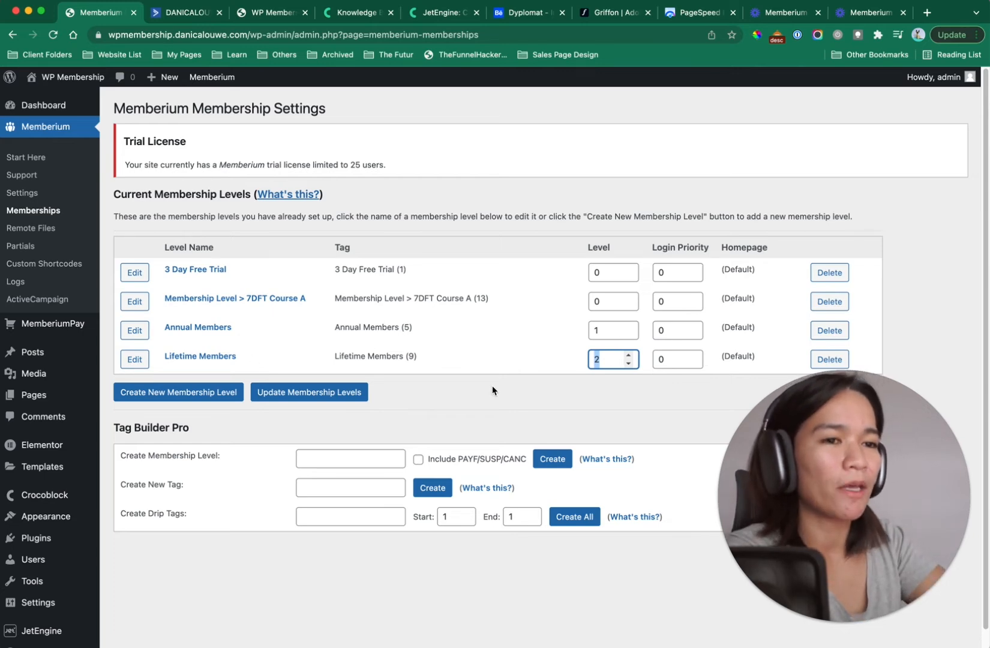
Step: Open the help article about membership levels, read the "Tags vs. Membership Levels" section, and return to the membership settings
{"action": "left_click", "coordinate": [297, 195]}
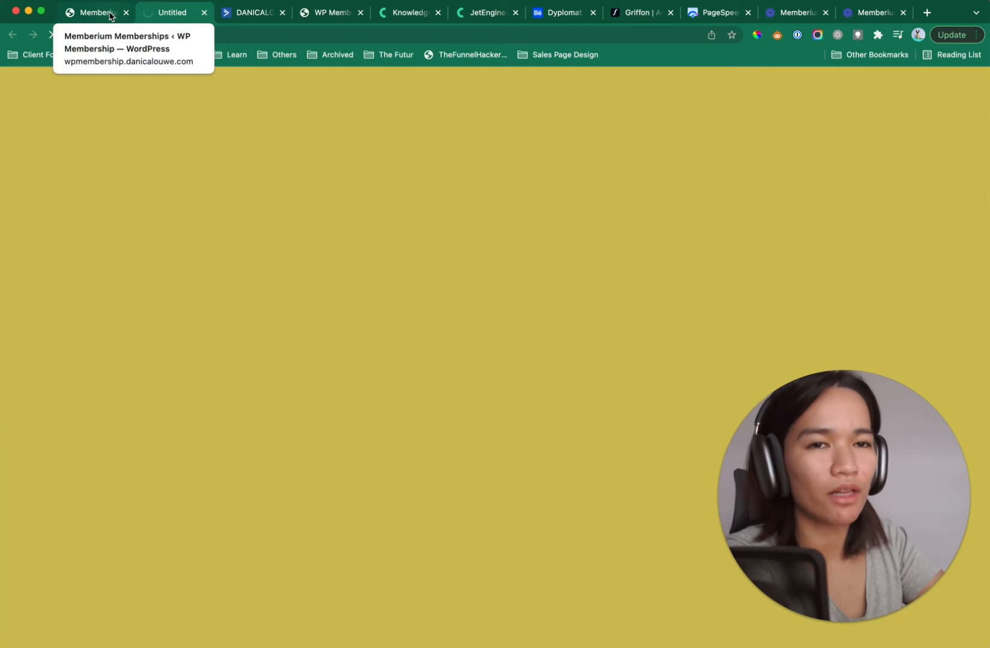
{"action": "left_click_drag", "start_coordinate": [888, 503], "coordinate": [509, 348]}
{"action": "scroll", "coordinate": [267, 409], "scroll_direction": "down", "scroll_amount": 10}
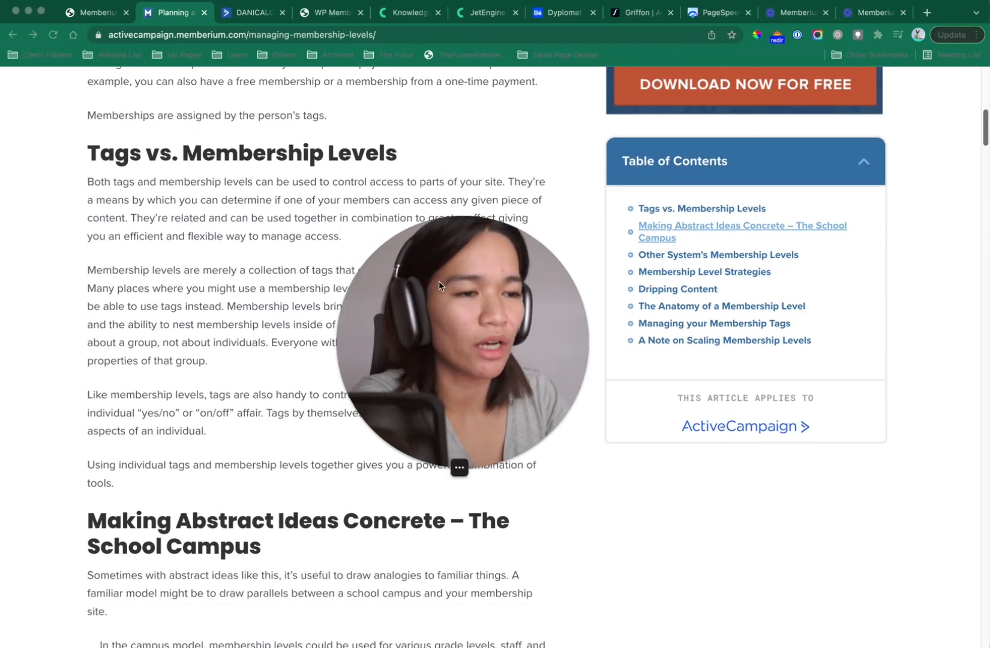
{"action": "left_click_drag", "start_coordinate": [449, 303], "coordinate": [122, 439]}
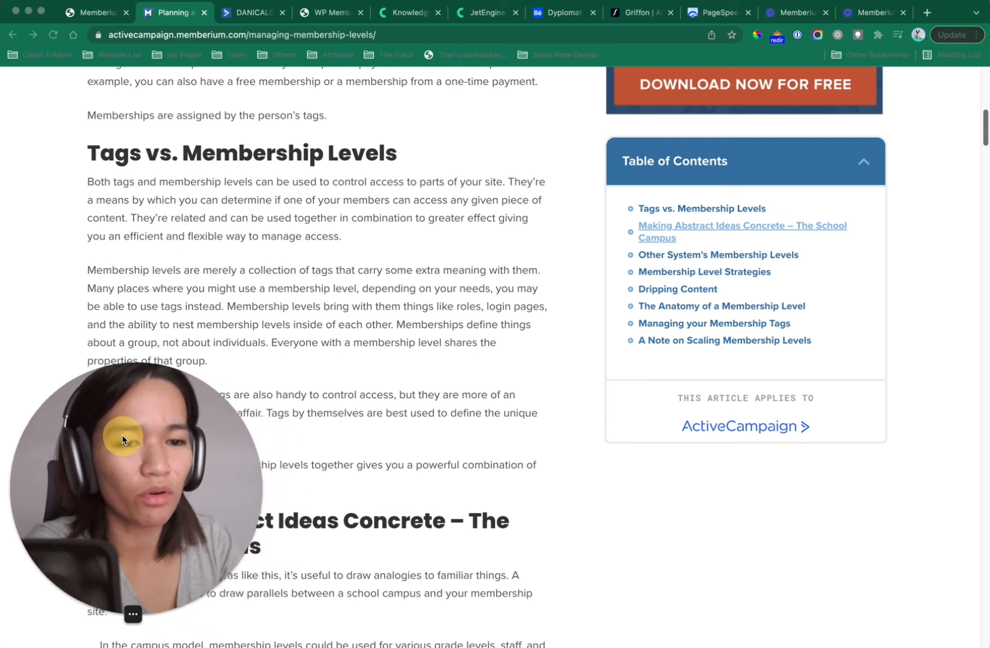
{"action": "left_click", "coordinate": [117, 17]}
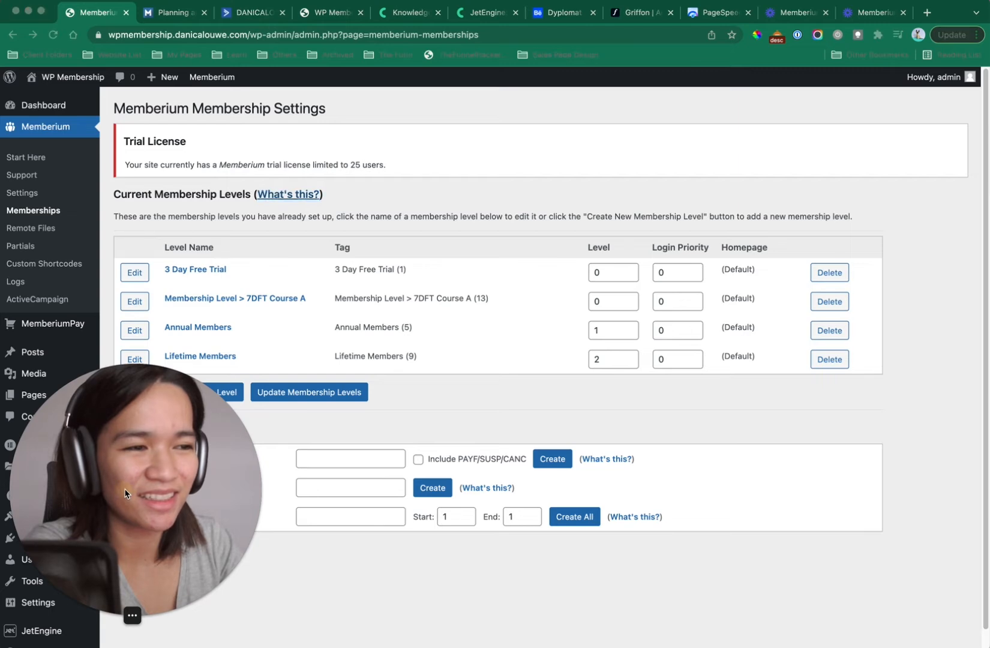
{"action": "left_click_drag", "start_coordinate": [125, 493], "coordinate": [878, 486]}
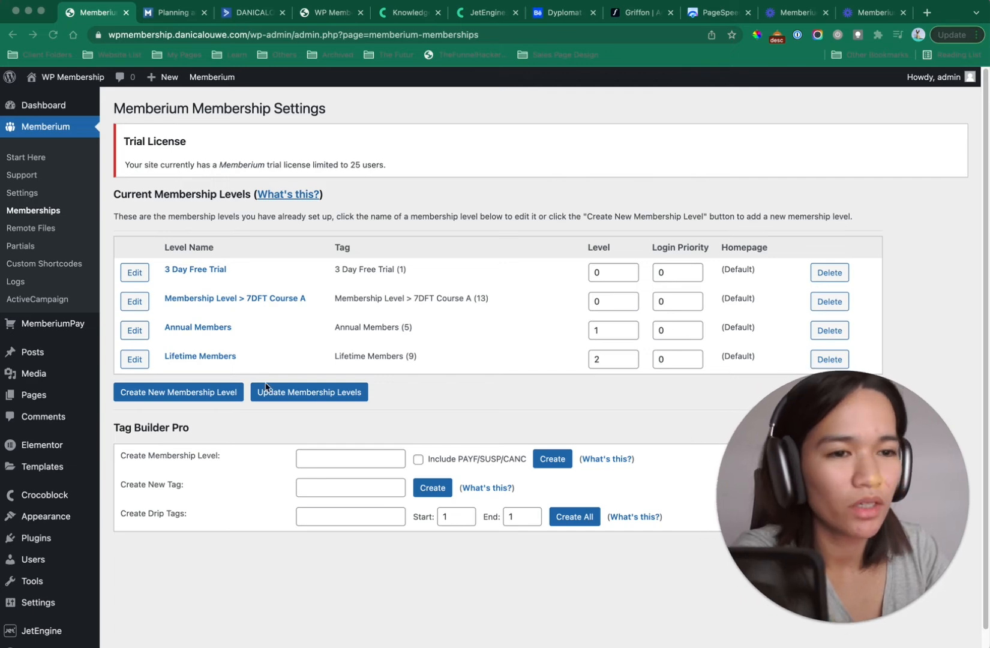
Step: Open the Lifetime Members level, review its tags, level, special pages and integration settings, and return to the membership list
{"action": "left_click", "coordinate": [207, 360]}
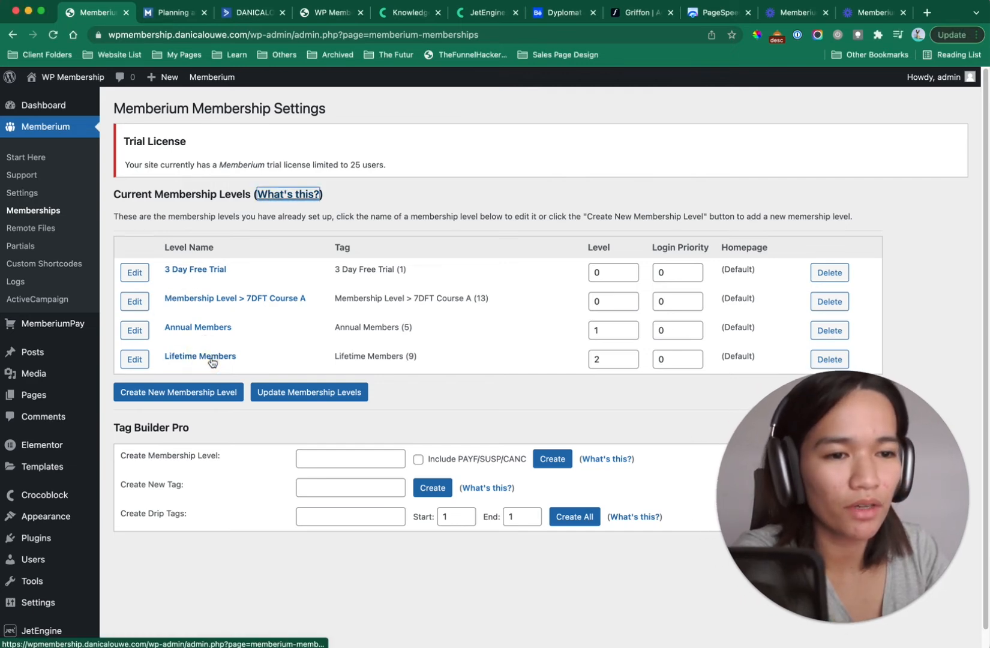
{"action": "left_click", "coordinate": [206, 357]}
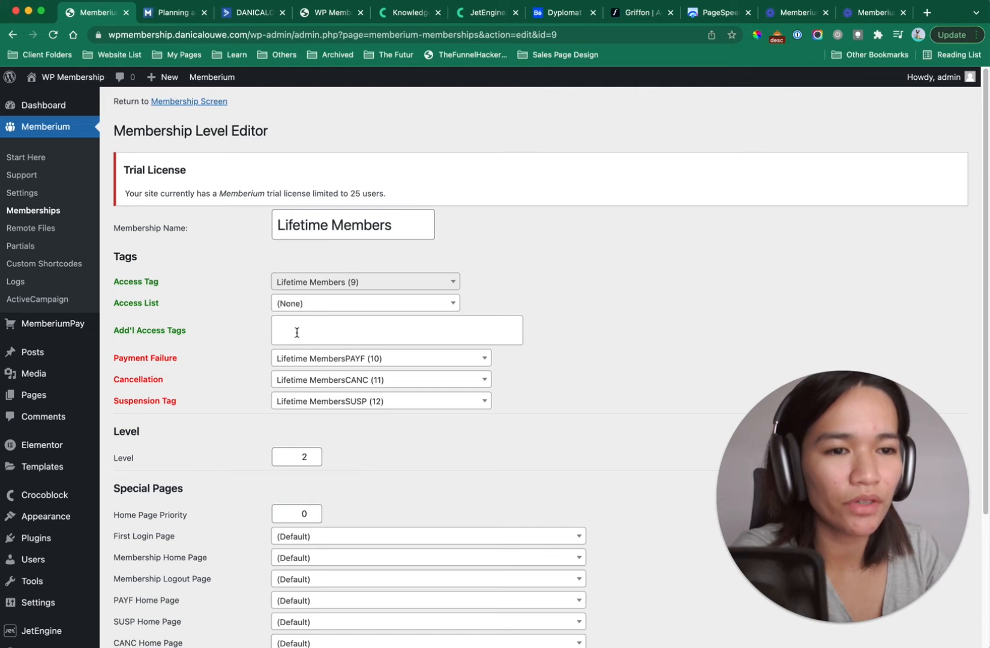
{"action": "scroll", "coordinate": [428, 521], "scroll_direction": "down", "scroll_amount": 5}
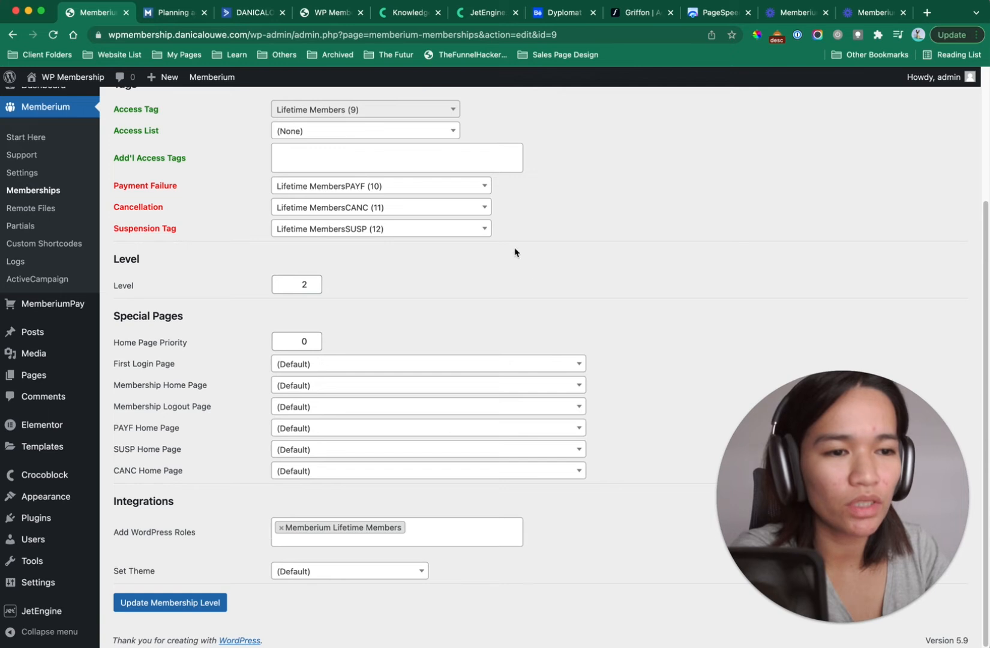
{"action": "left_click", "coordinate": [698, 304]}
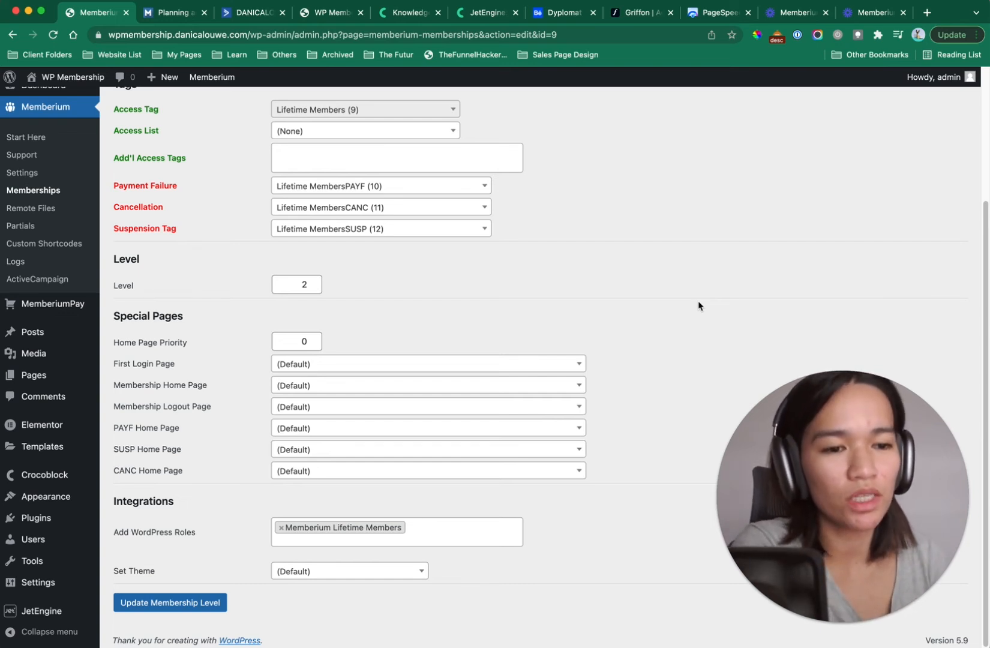
{"action": "left_click", "coordinate": [698, 306]}
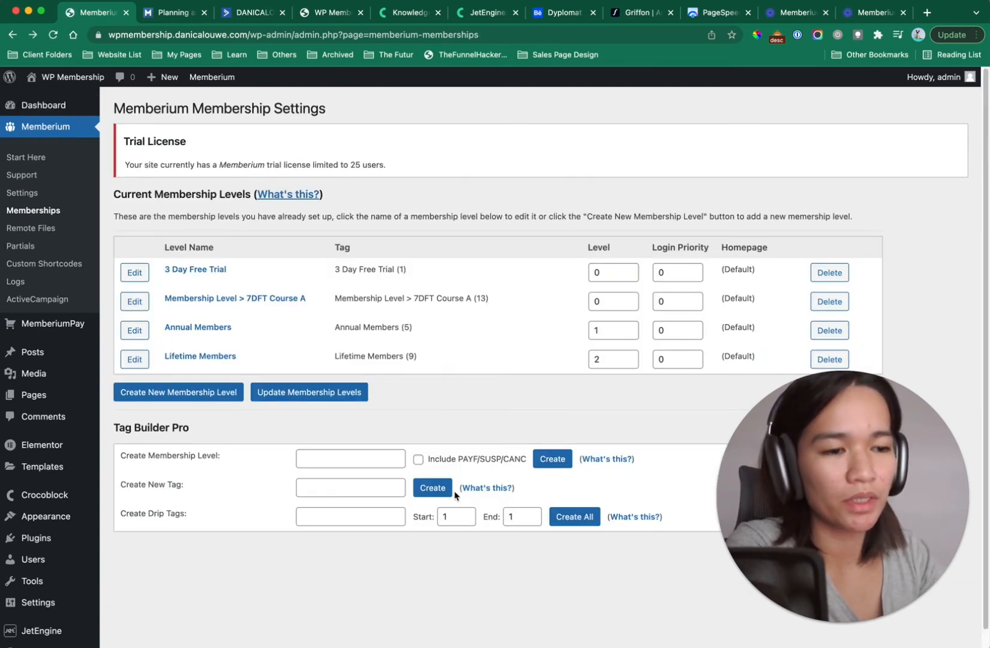
Step: Enter "Drip > 7DFT Course A > Day" as the drip tag name, reusing the course part of the existing membership tag
{"action": "left_click", "coordinate": [348, 483]}
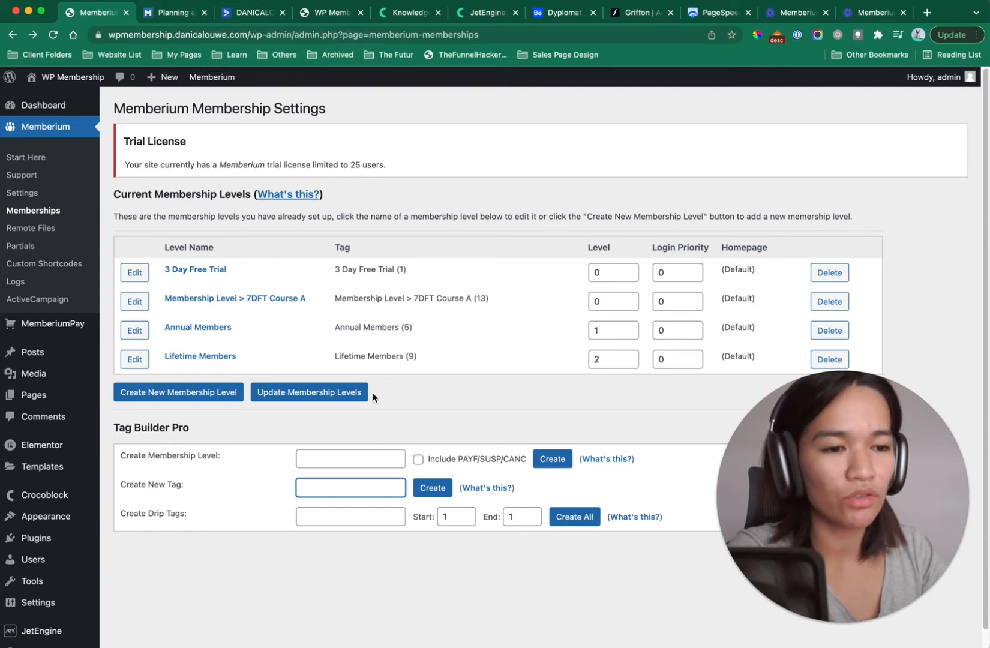
{"action": "left_click", "coordinate": [352, 518]}
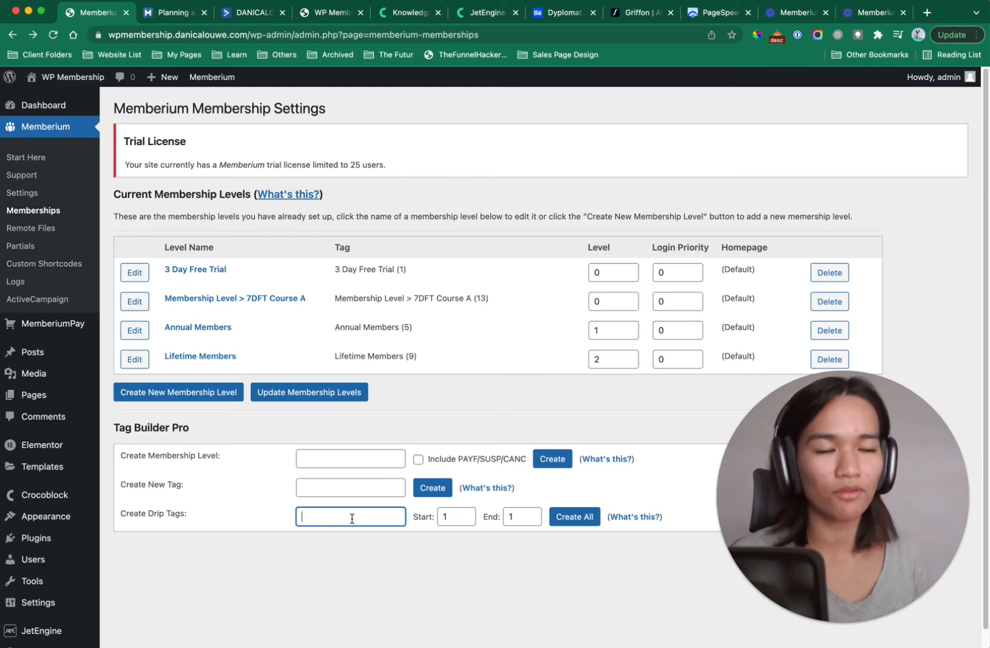
{"action": "left_click_drag", "start_coordinate": [781, 475], "coordinate": [756, 469]}
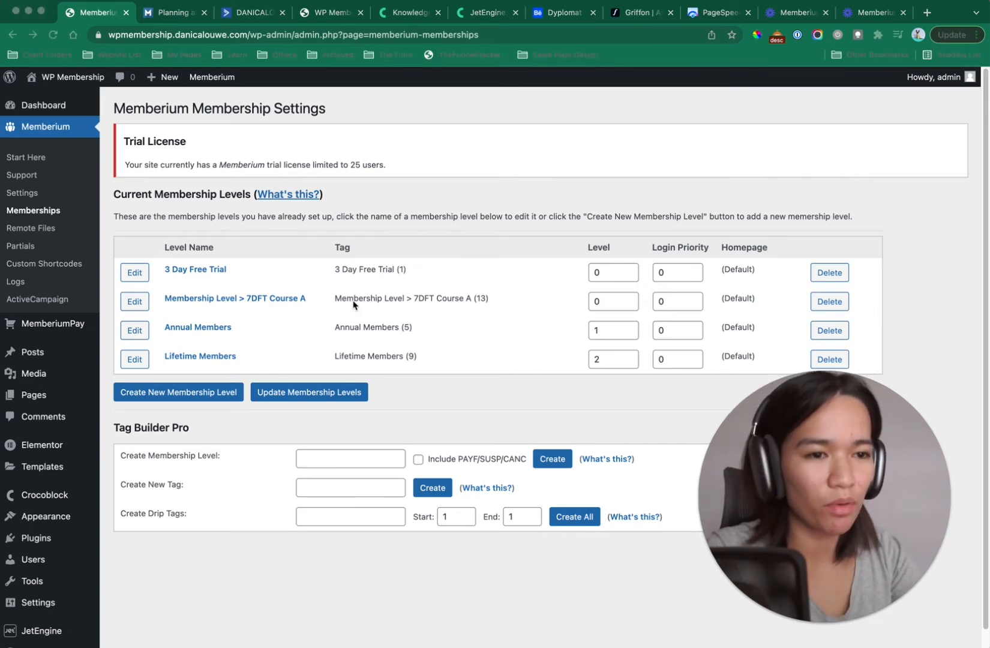
{"action": "left_click_drag", "start_coordinate": [274, 296], "coordinate": [471, 300]}
{"action": "key", "text": "super+c"}
{"action": "left_click", "coordinate": [355, 524]}
{"action": "key", "text": "super+v"}
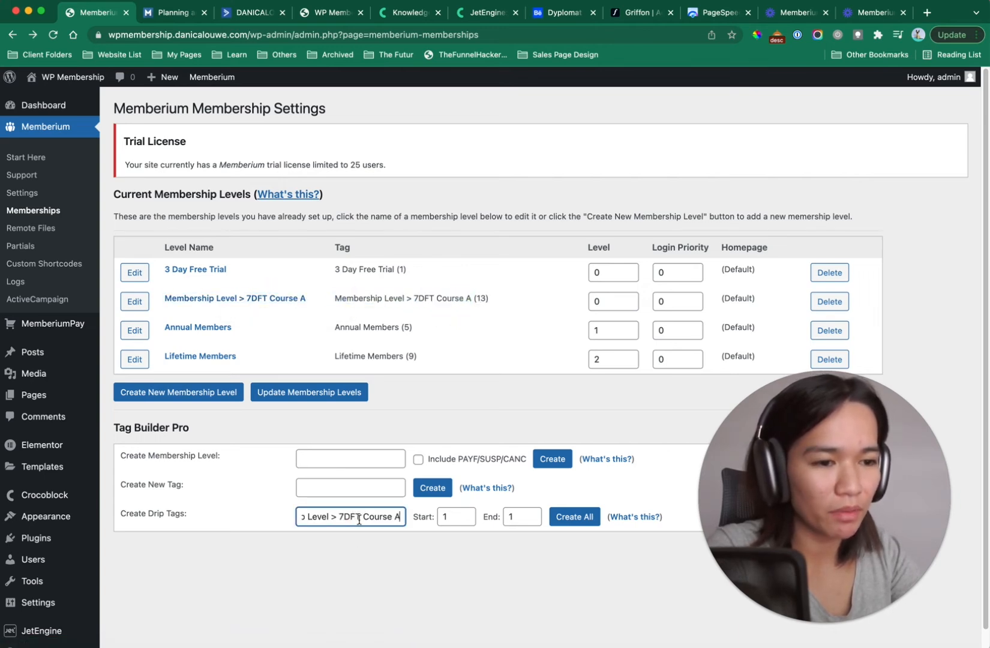
{"action": "left_click_drag", "start_coordinate": [336, 514], "coordinate": [267, 514]}
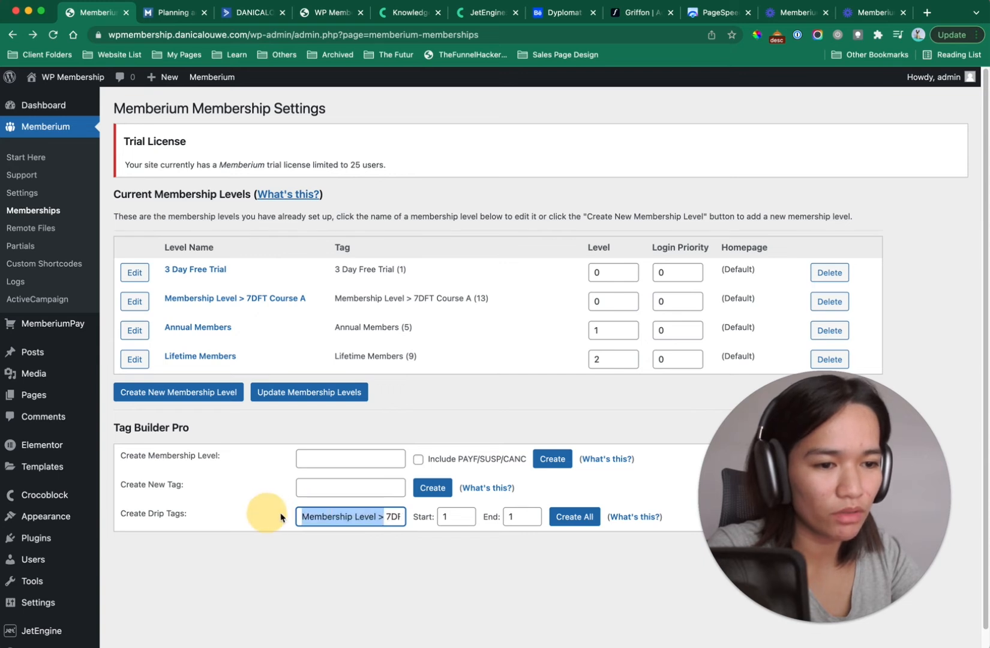
{"action": "left_click", "coordinate": [340, 516]}
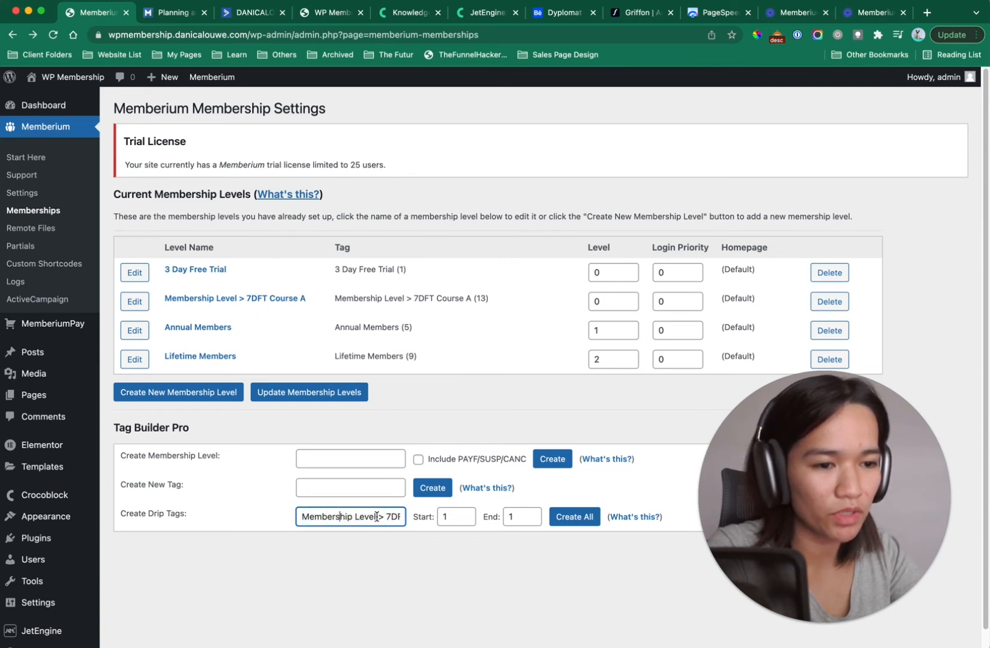
{"action": "left_click_drag", "start_coordinate": [376, 516], "coordinate": [244, 509]}
{"action": "type", "text": "Drip > 7DFT Course A"}
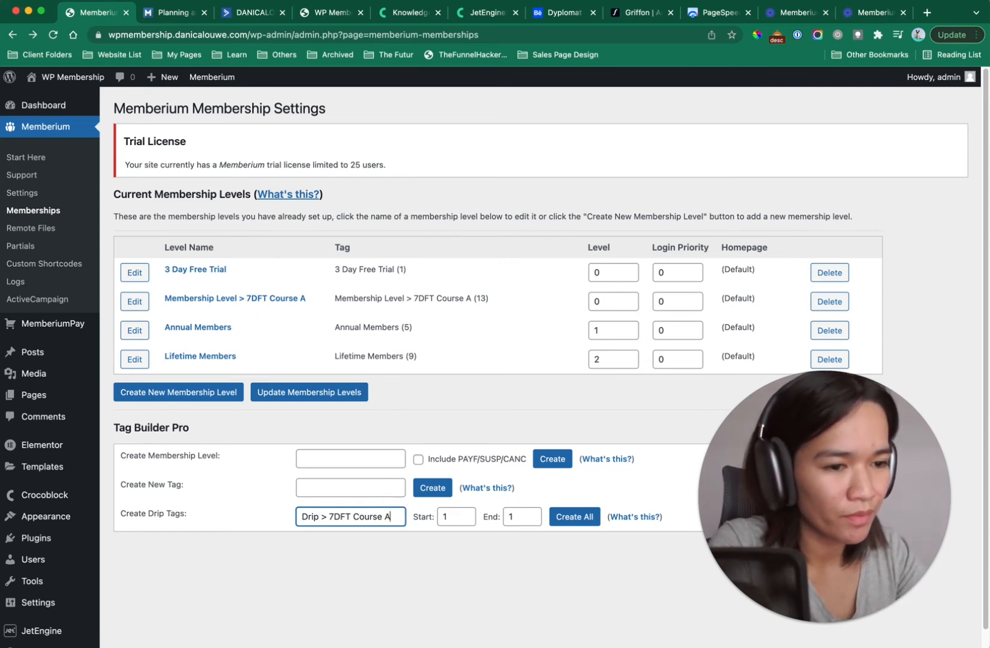
{"action": "type", "text": "Day"}
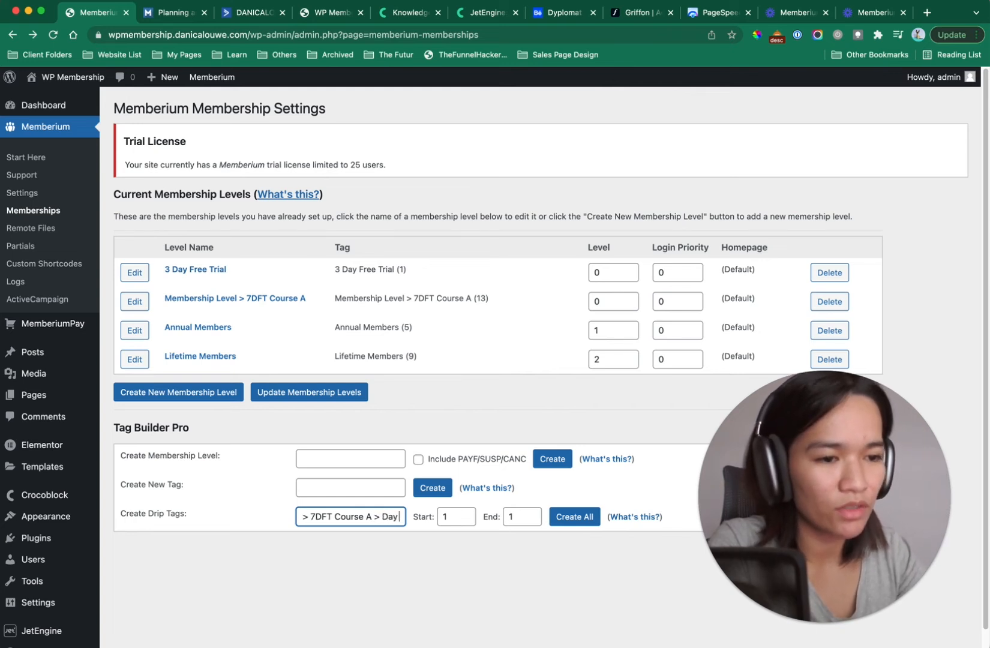
Step: Set the end number of the drip tags to 5 and create all of them
{"action": "left_click", "coordinate": [440, 518]}
{"action": "left_click", "coordinate": [453, 515]}
{"action": "left_click", "coordinate": [448, 547]}
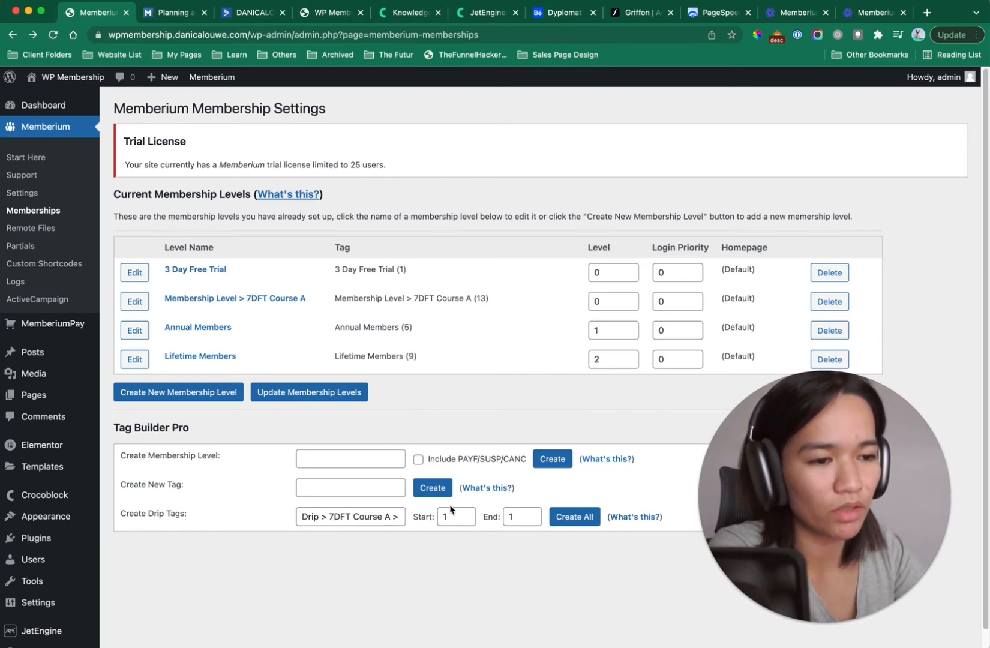
{"action": "left_click", "coordinate": [450, 517]}
{"action": "double_click", "coordinate": [515, 517]}
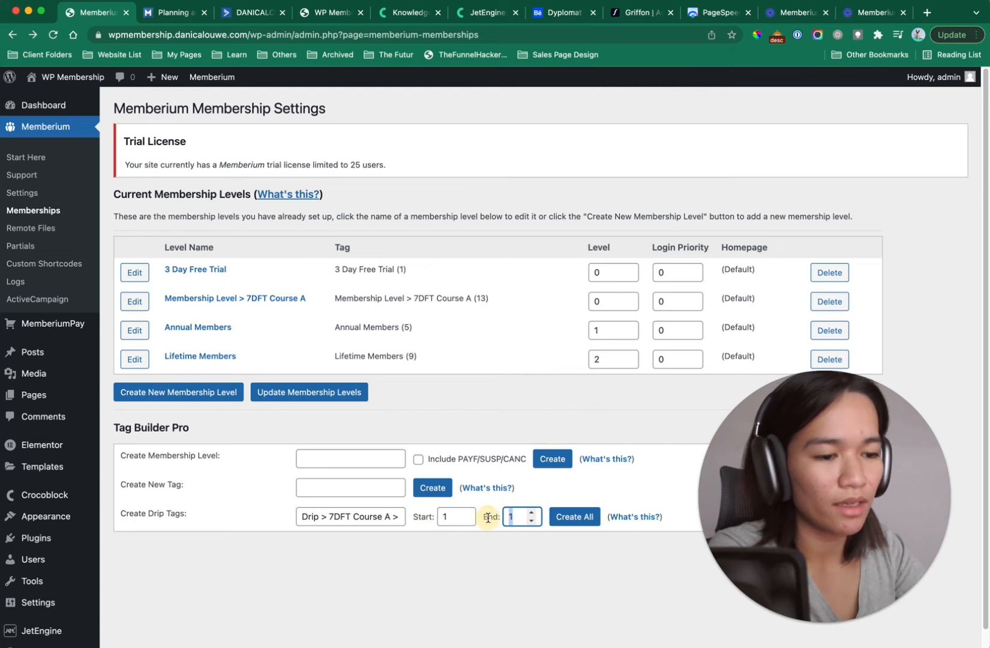
{"action": "type", "text": "5"}
{"action": "left_click", "coordinate": [572, 522]}
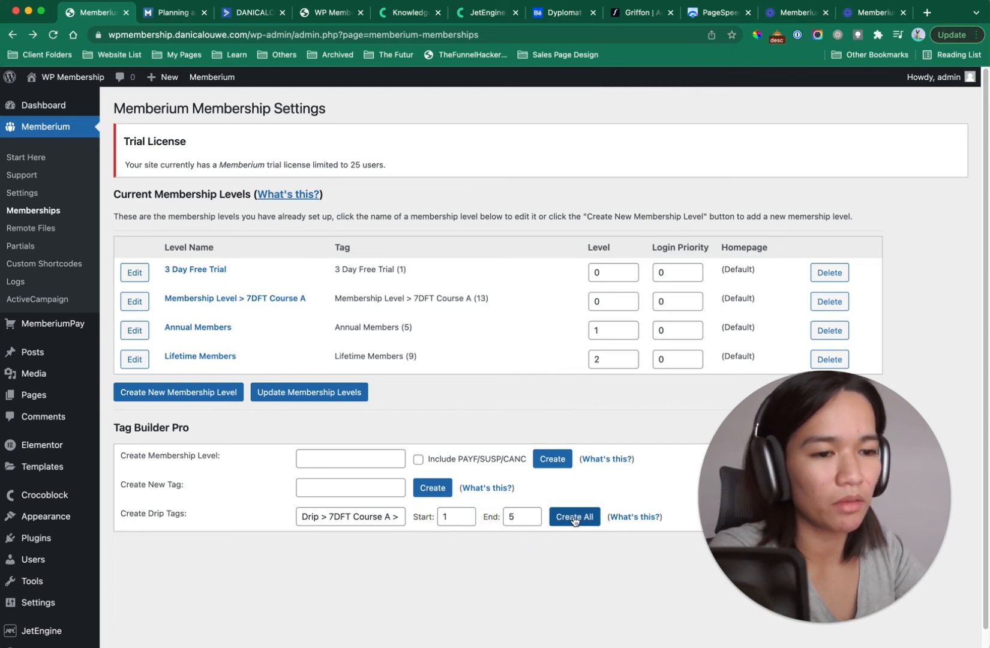
{"action": "left_click", "coordinate": [574, 520]}
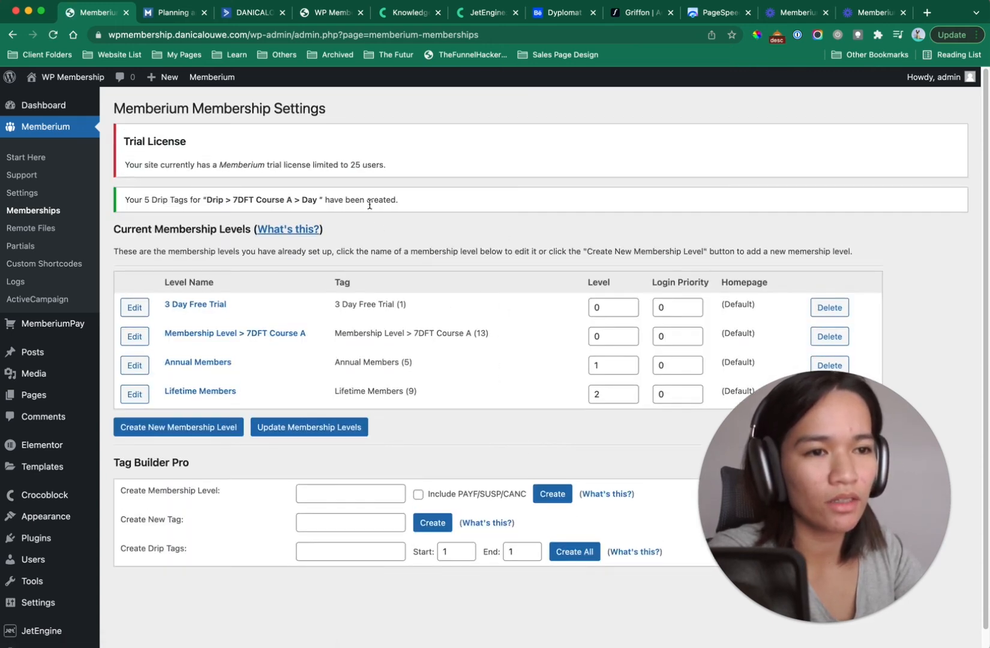
Step: Switch to ActiveCampaign, reload the tag list and search the tags for "drip"
{"action": "left_click", "coordinate": [243, 12]}
{"action": "left_click", "coordinate": [53, 34]}
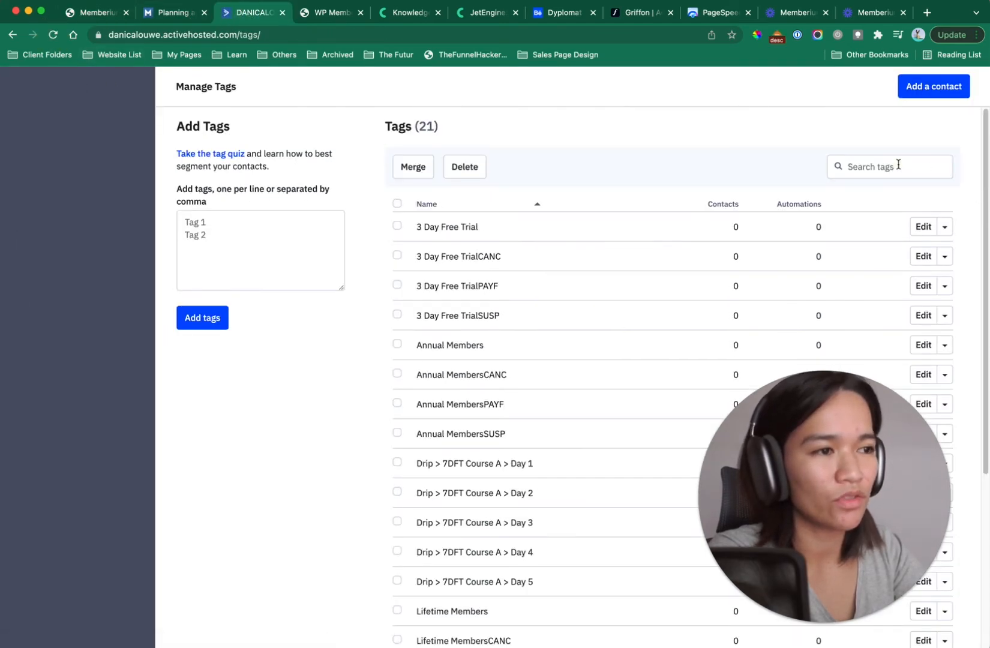
{"action": "left_click", "coordinate": [899, 165]}
{"action": "type", "text": "drip"}
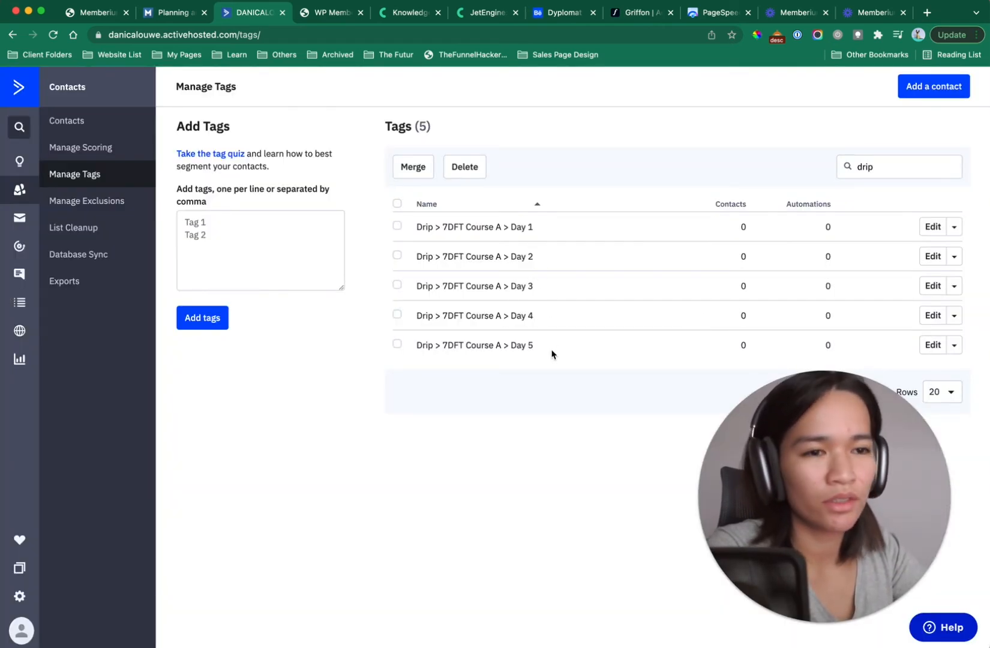
Step: Switch to Memberium, check the drip tag creation notice, and return to the ActiveCampaign tag list
{"action": "left_click", "coordinate": [90, 13]}
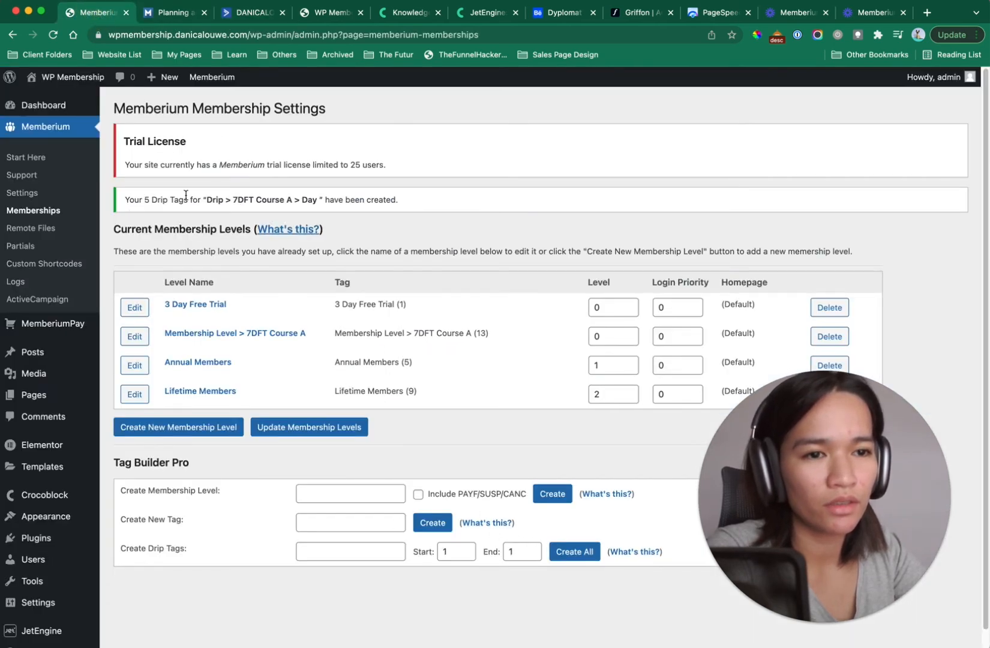
{"action": "left_click_drag", "start_coordinate": [146, 199], "coordinate": [174, 202]}
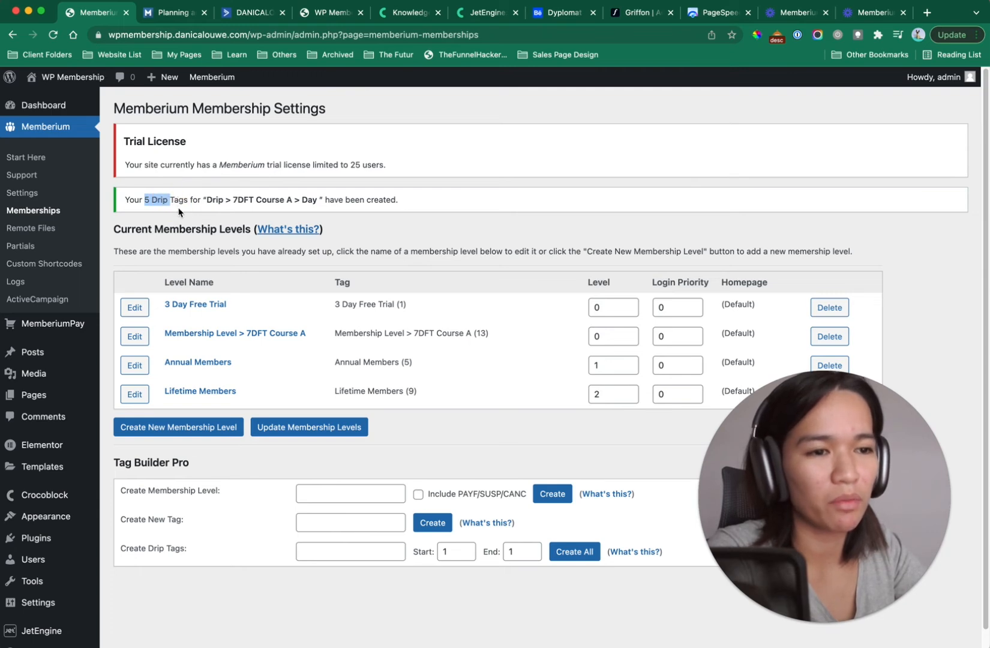
{"action": "left_click", "coordinate": [248, 12]}
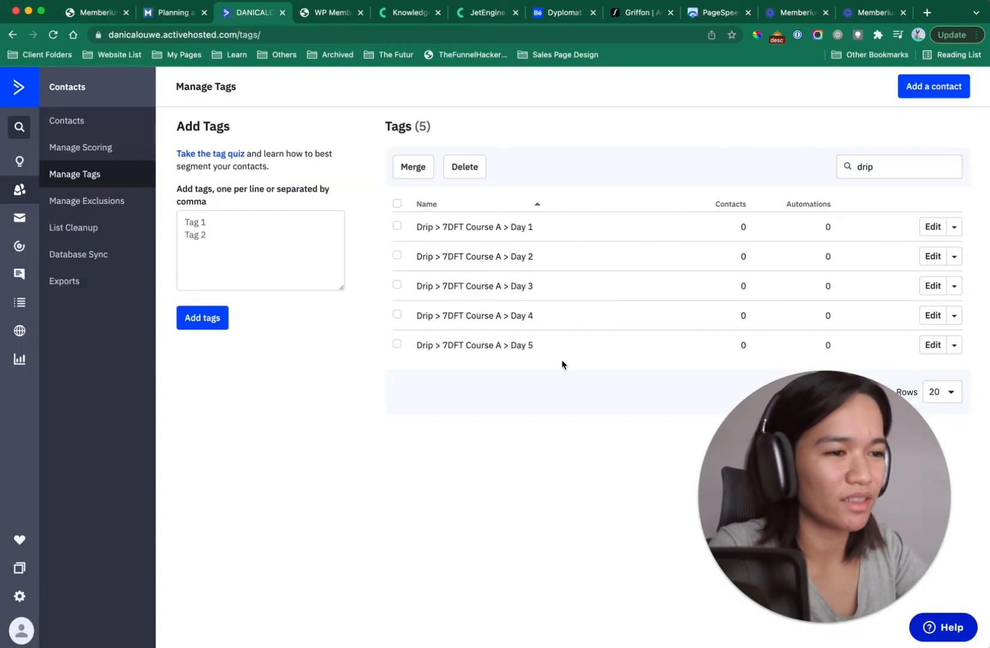
Step: Add the tags "Drip > 7DFT Course A > Day 6" and "Drip > 7DFT Course A > Day 7", and return to the Memberium membership settings
{"action": "left_click_drag", "start_coordinate": [537, 349], "coordinate": [414, 348]}
{"action": "key", "text": "super+c"}
{"action": "left_click", "coordinate": [277, 234]}
{"action": "key", "text": "super+v"}
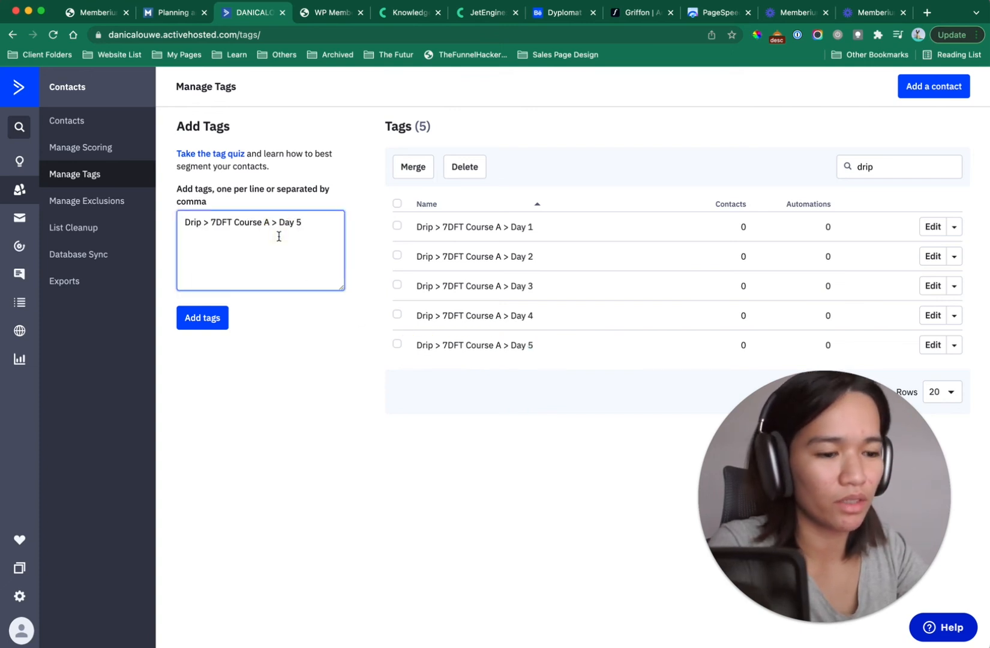
{"action": "key", "text": "BackSpace"}
{"action": "type", "text": "6"}
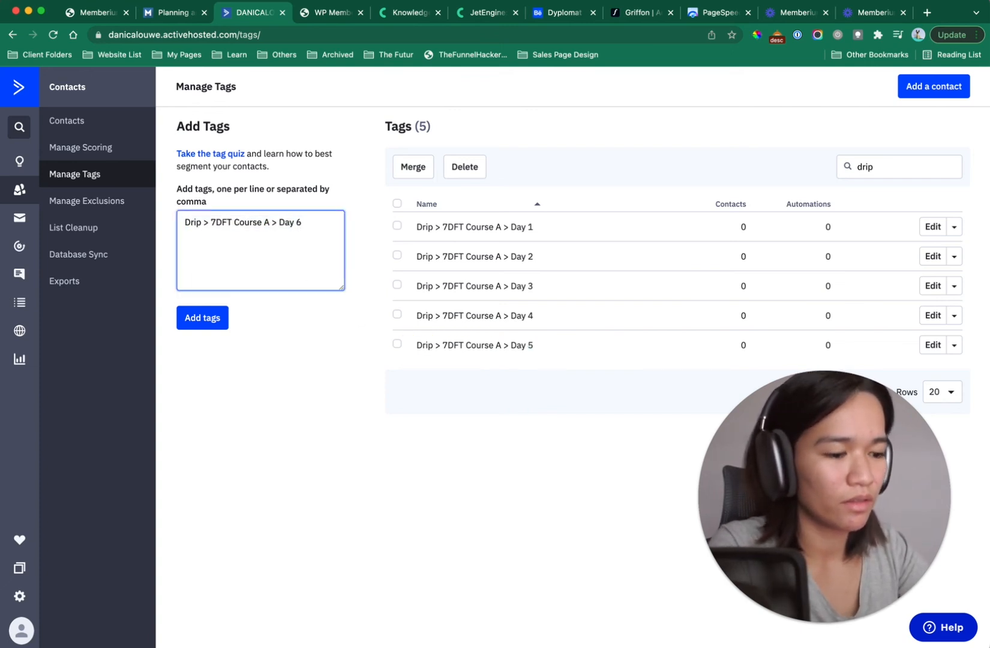
{"action": "type", "text": "Drip > 7DFT Course A > Day 6"}
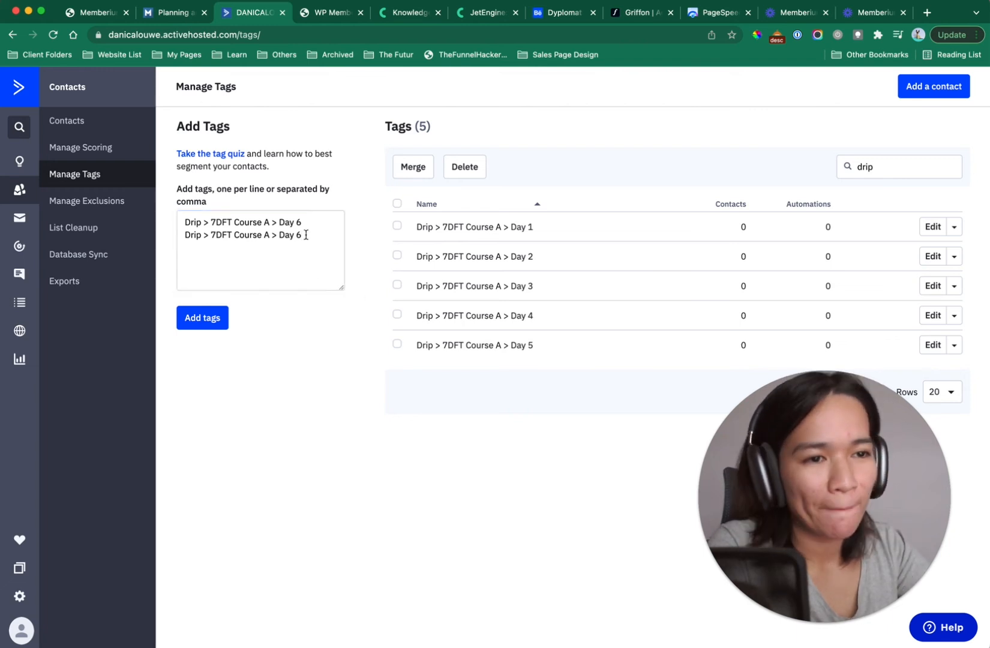
{"action": "key", "text": "BackSpace"}
{"action": "type", "text": "7"}
{"action": "left_click", "coordinate": [313, 321]}
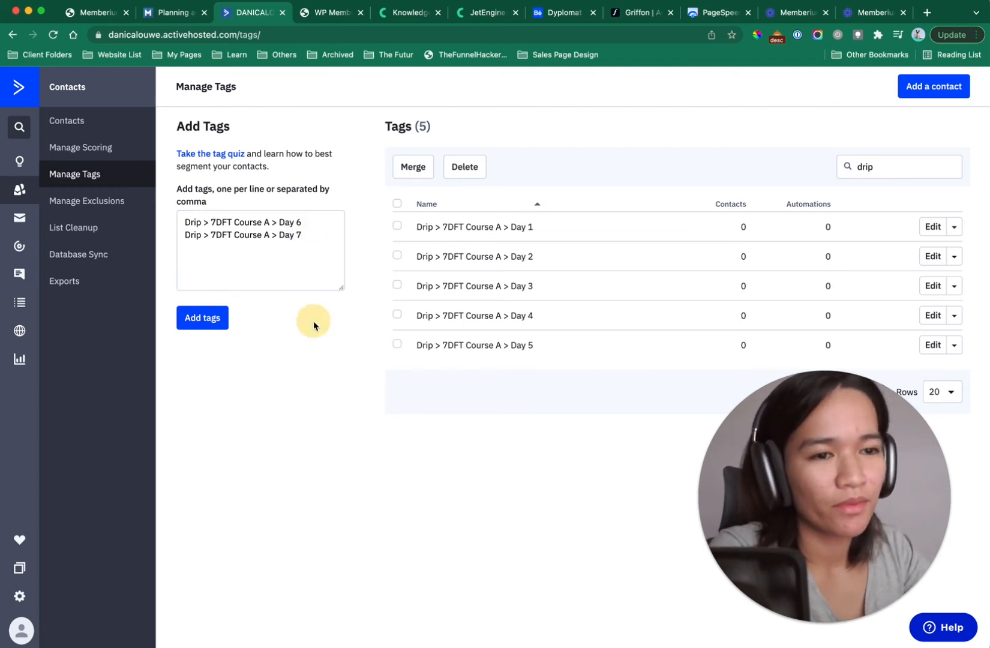
{"action": "left_click", "coordinate": [220, 319]}
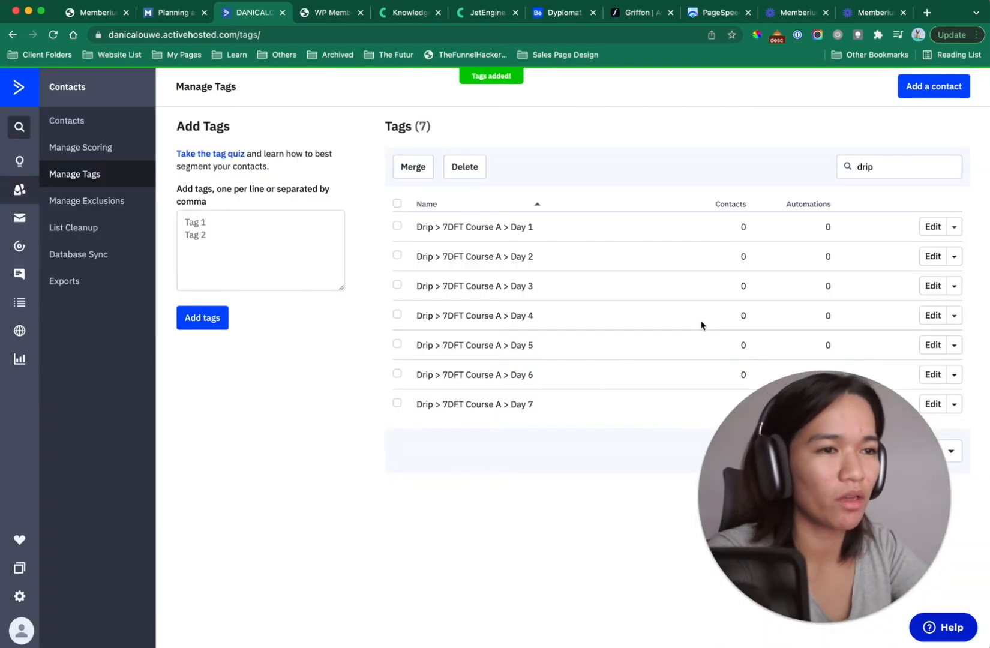
{"action": "left_click", "coordinate": [90, 12]}
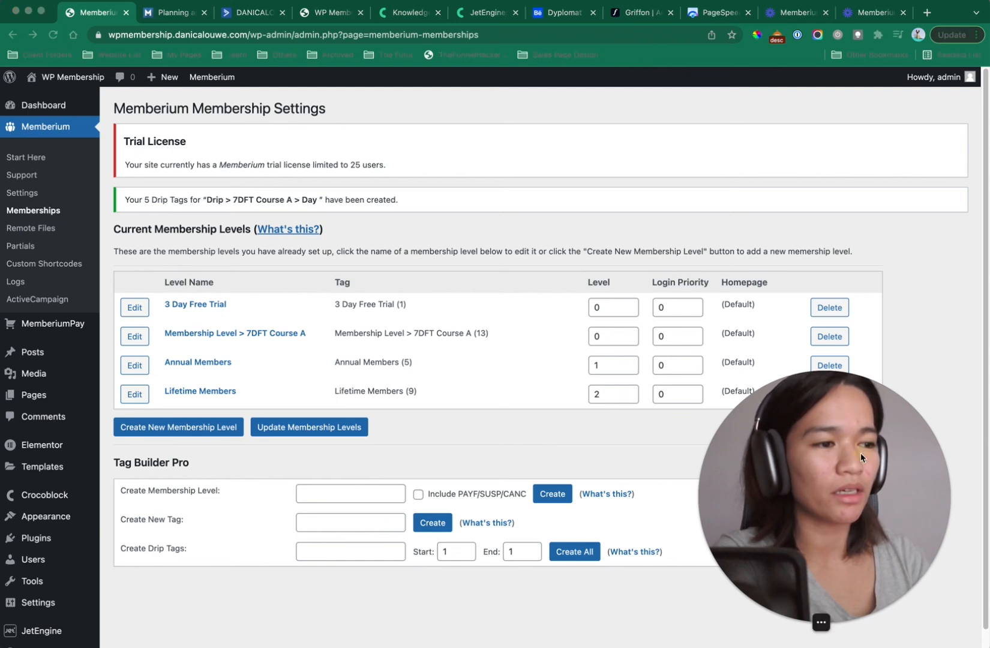
{"action": "left_click_drag", "start_coordinate": [860, 453], "coordinate": [492, 401]}
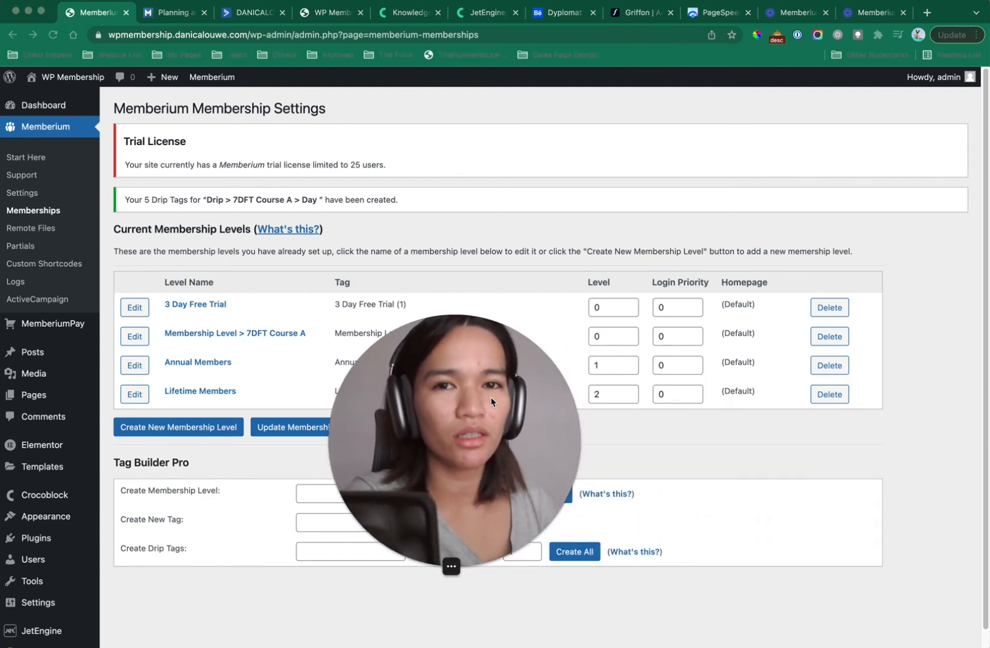